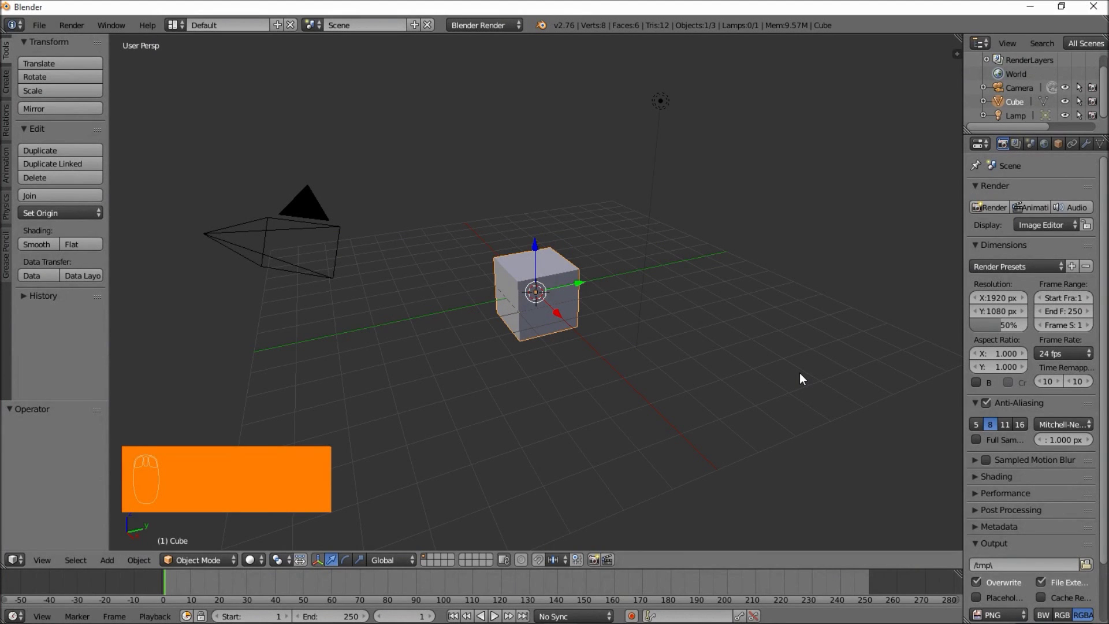
Align the camera to the front view and delete the default cube
{"action": "key", "text": "KP_1"}
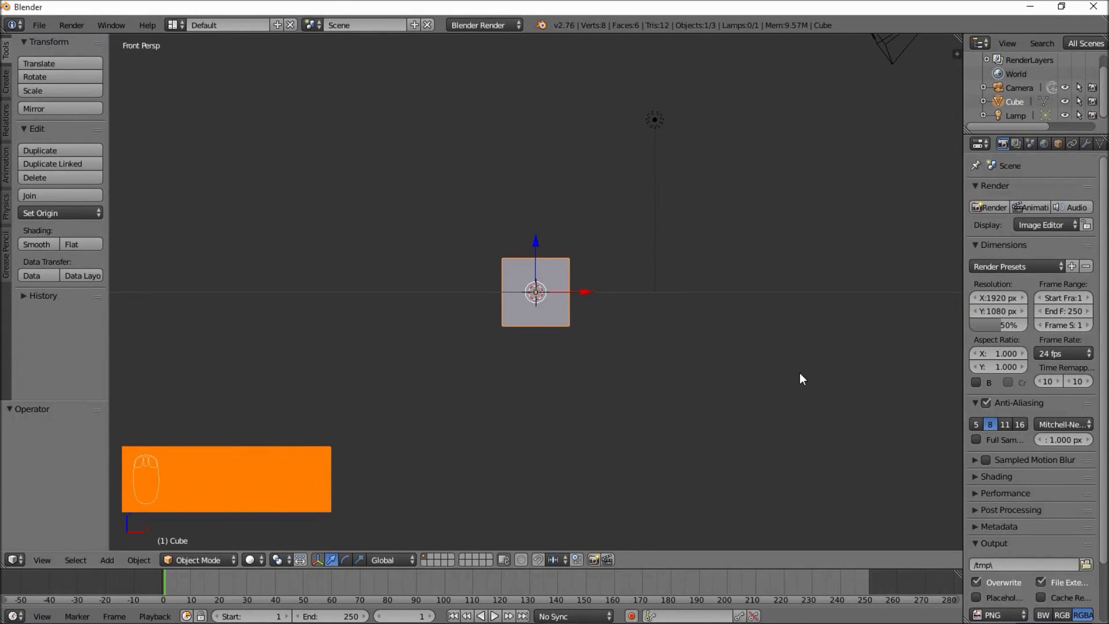
{"action": "key", "text": "ctrl+alt+KP_0"}
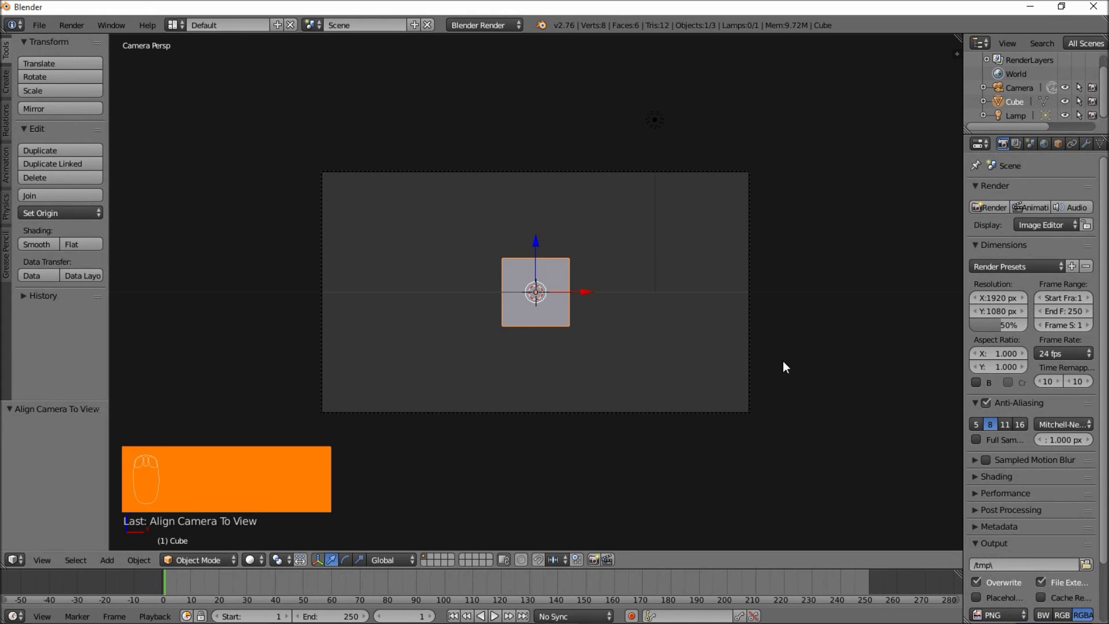
{"action": "key", "text": "x"}
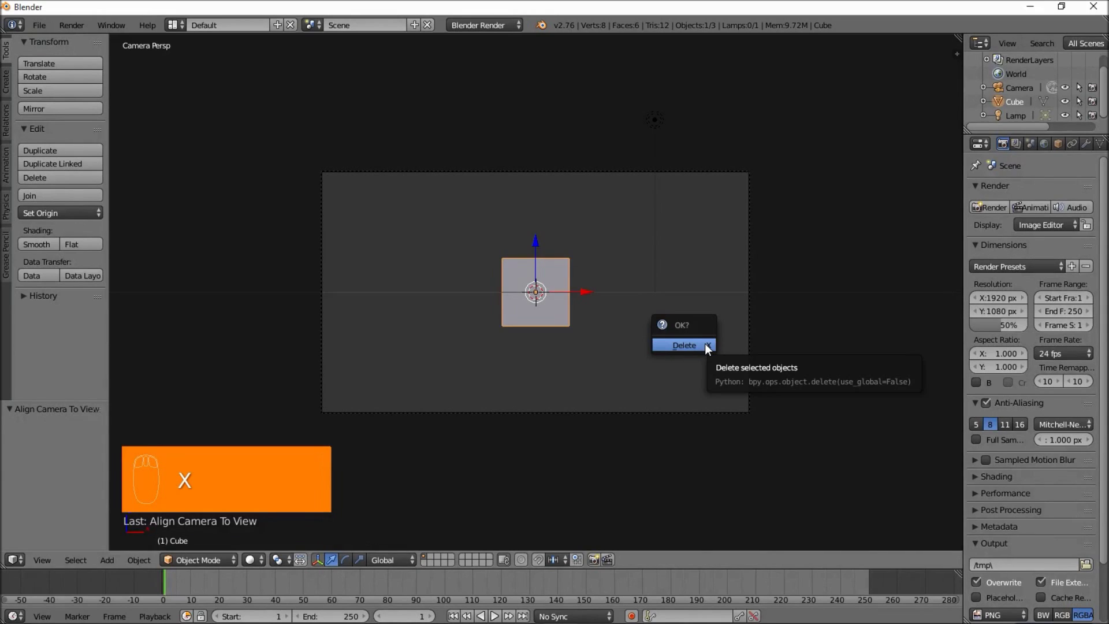
{"action": "left_click", "coordinate": [705, 344]}
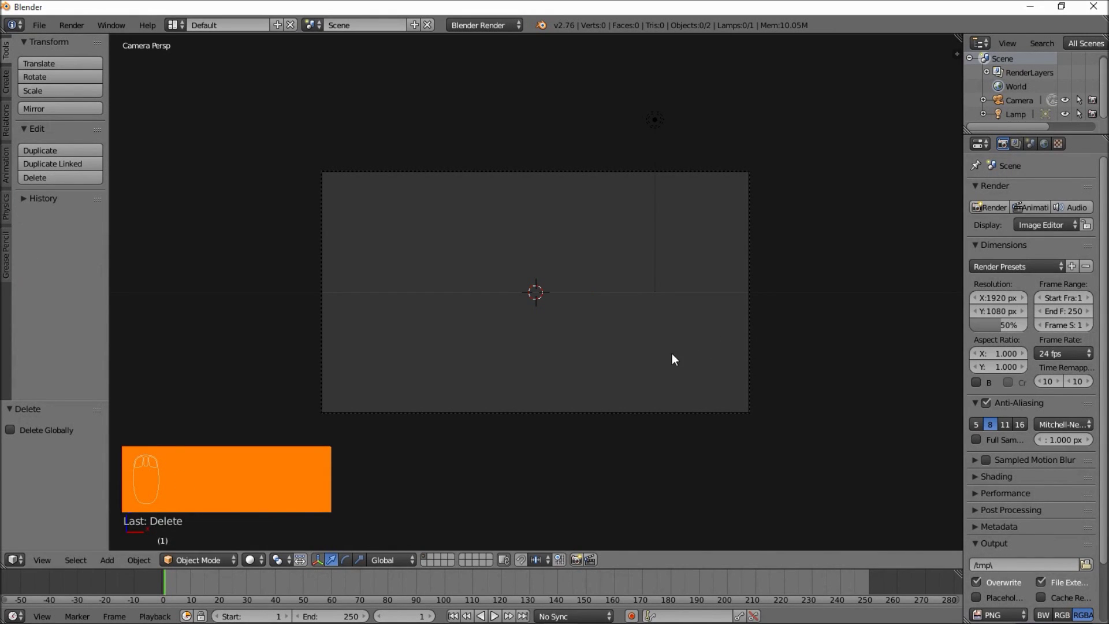
Add a text object at the scene origin and rotate it 90° about the global X axis
{"action": "left_click", "coordinate": [6, 87]}
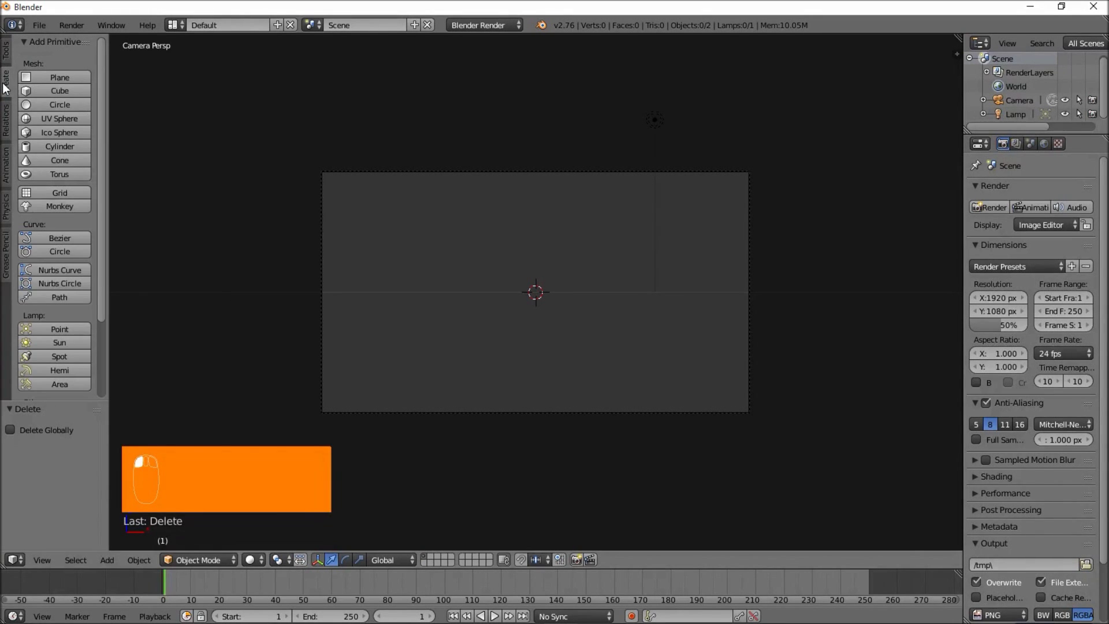
{"action": "scroll", "coordinate": [57, 153], "scroll_direction": "down", "scroll_amount": 5}
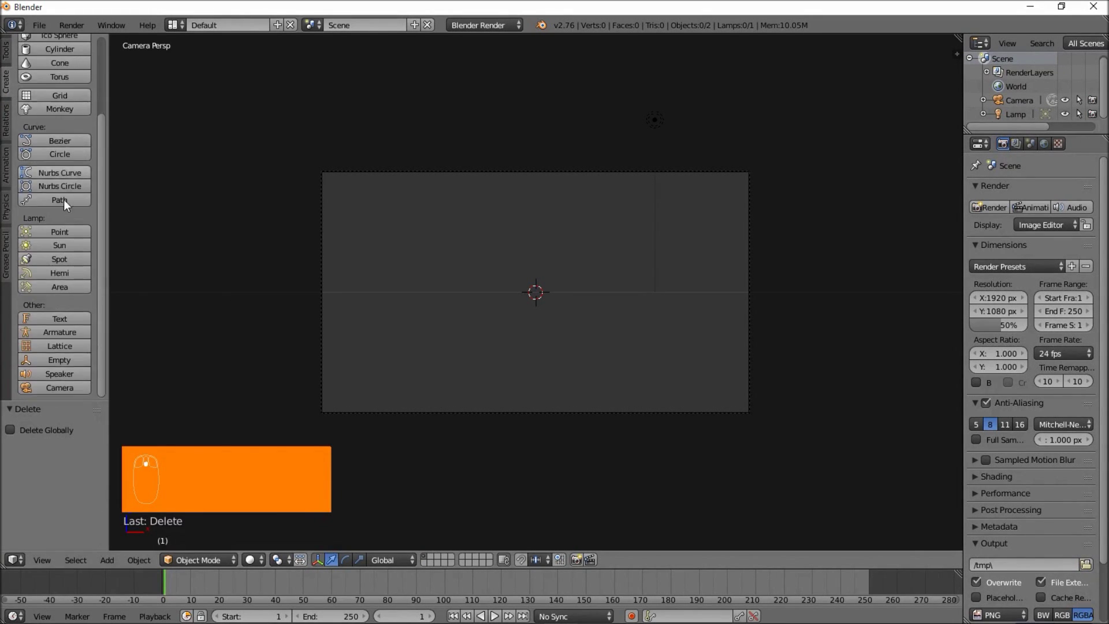
{"action": "left_click", "coordinate": [54, 319]}
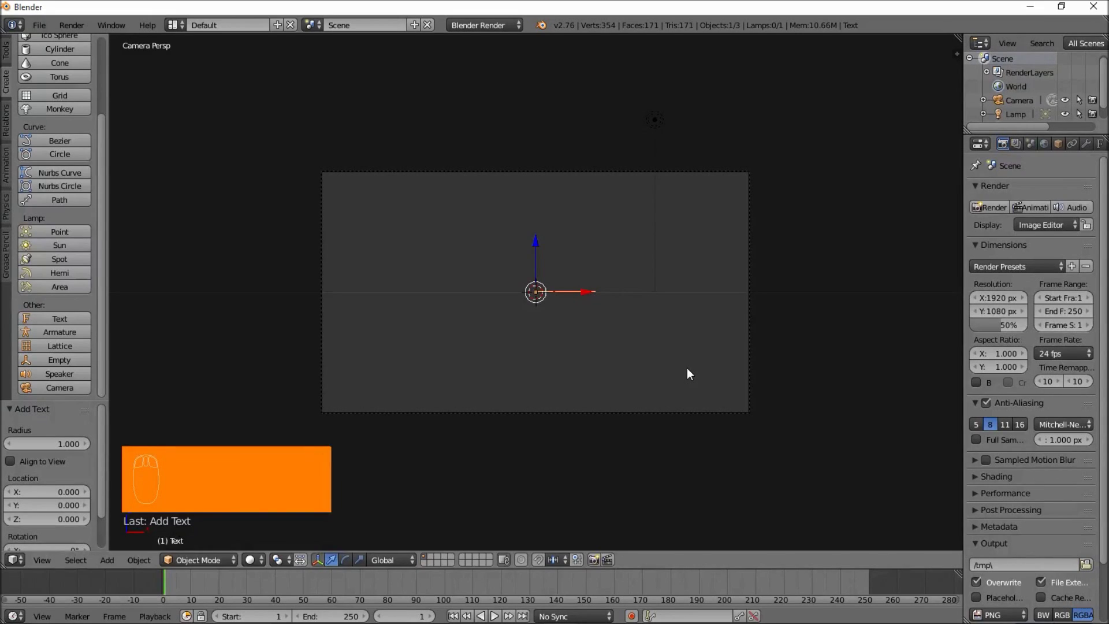
{"action": "key", "text": "r"}
{"action": "key", "text": "x"}
{"action": "key", "text": "9"}
{"action": "key", "text": "0"}
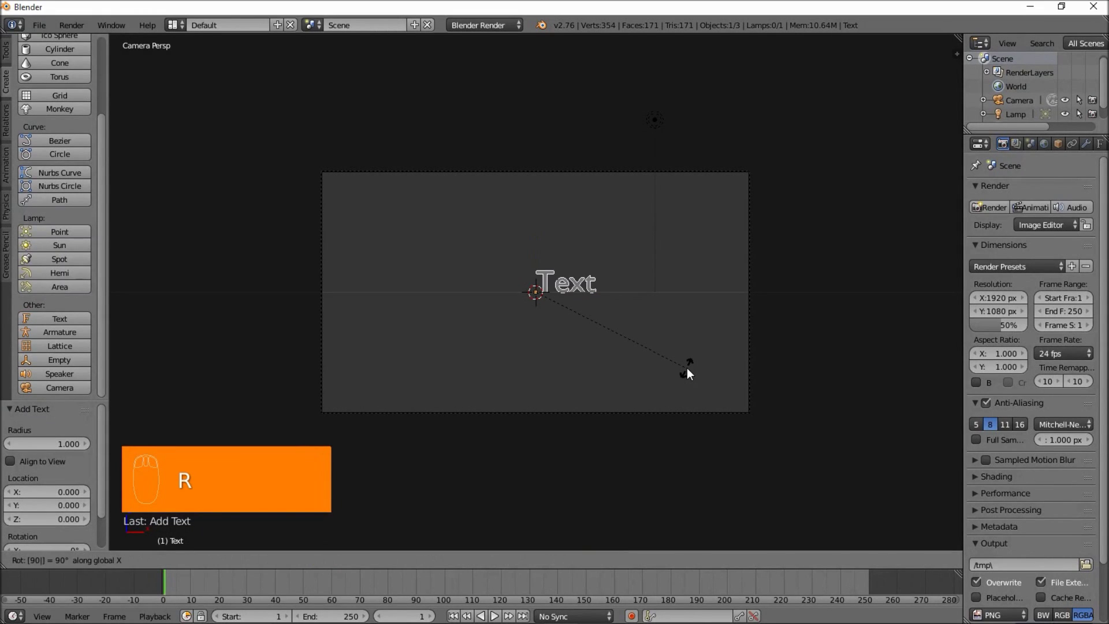
{"action": "left_click", "coordinate": [687, 371]}
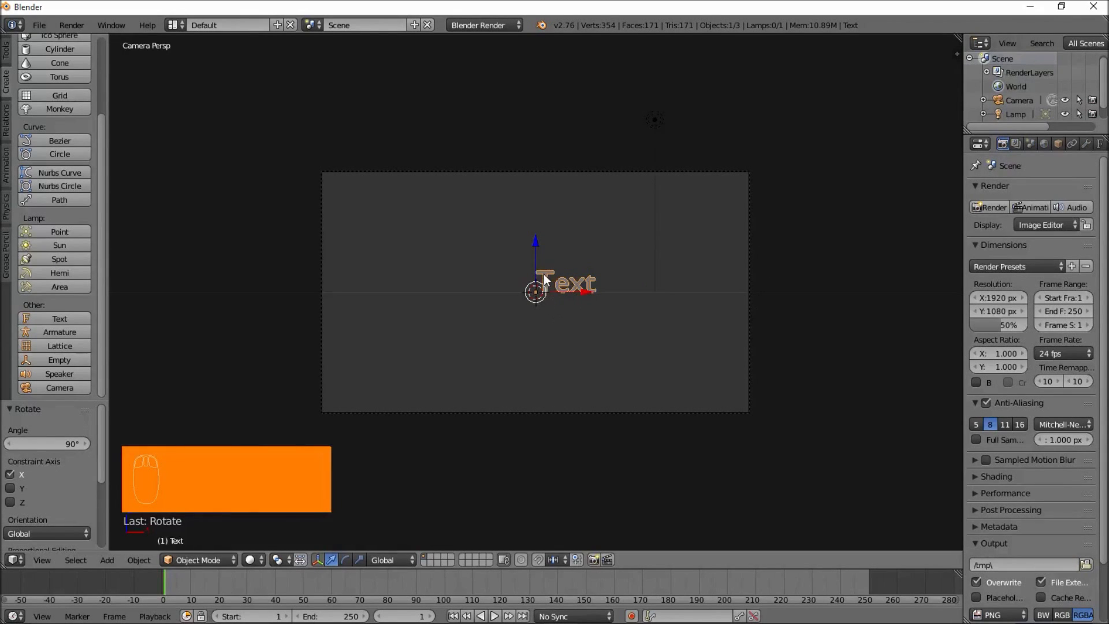
Set the text's paragraph alignment to Center and move the text down about 0.2 units along Z
{"action": "left_click", "coordinate": [1100, 145]}
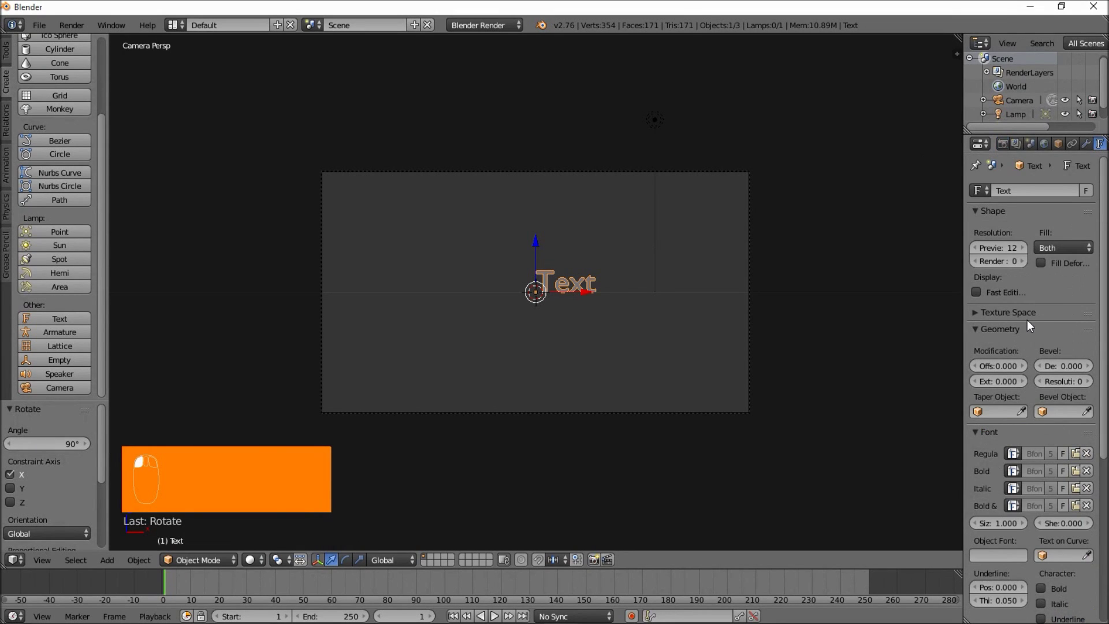
{"action": "scroll", "coordinate": [1027, 322], "scroll_direction": "down", "scroll_amount": 5}
{"action": "scroll", "coordinate": [1027, 322], "scroll_direction": "down", "scroll_amount": 4}
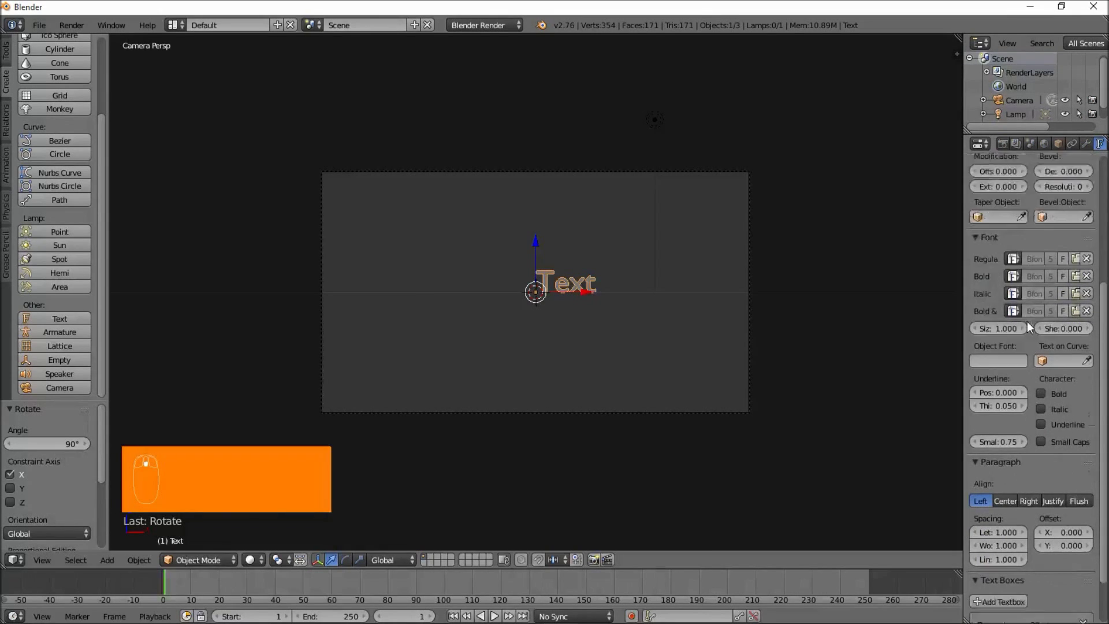
{"action": "left_click", "coordinate": [1015, 440]}
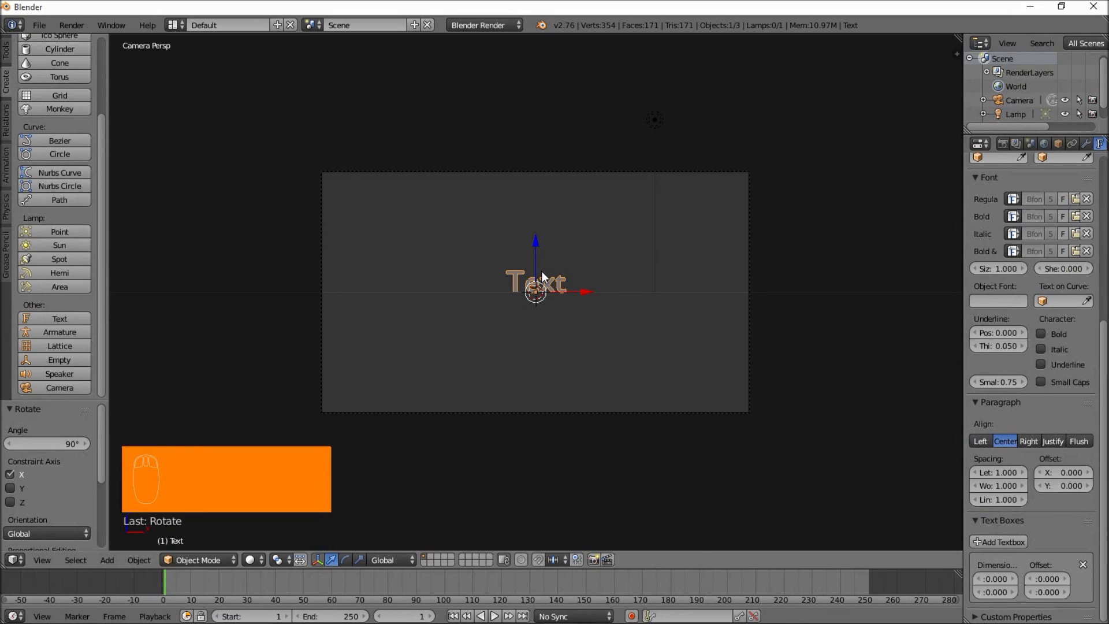
{"action": "left_click_drag", "start_coordinate": [538, 242], "coordinate": [535, 252]}
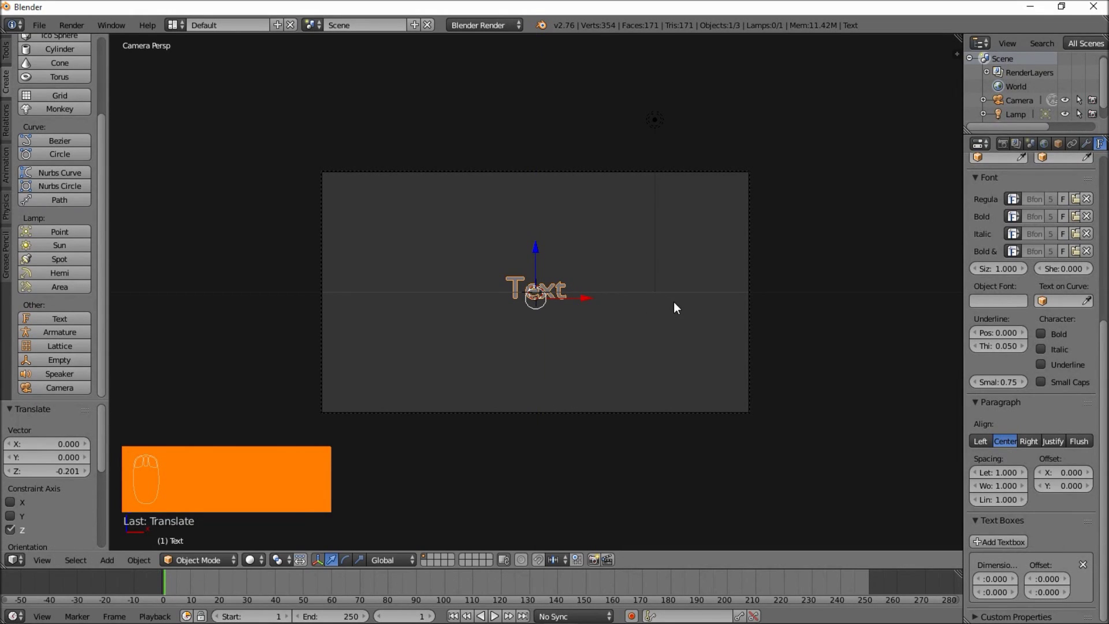
Replace the text object's default wording with "TEXT" in capitals and return to Object Mode
{"action": "key", "text": "Tab"}
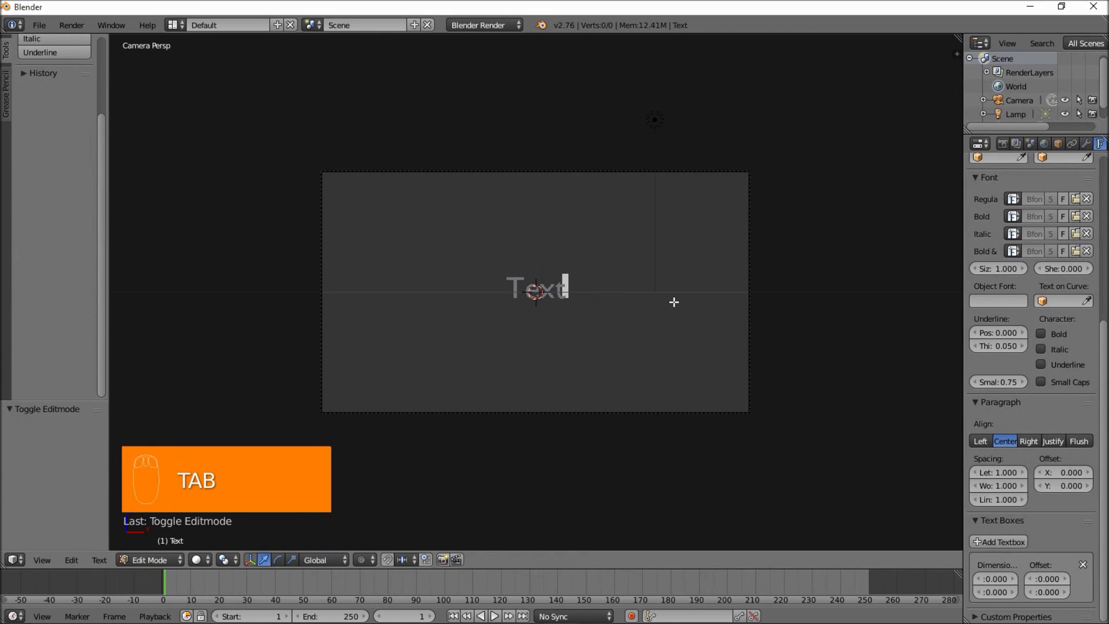
{"action": "key", "text": "BackSpace"}
{"action": "key", "text": "BackSpace"}
{"action": "key", "text": "BackSpace"}
{"action": "key", "text": "BackSpace"}
{"action": "key", "text": "BackSpace"}
{"action": "key", "text": "BackSpace"}
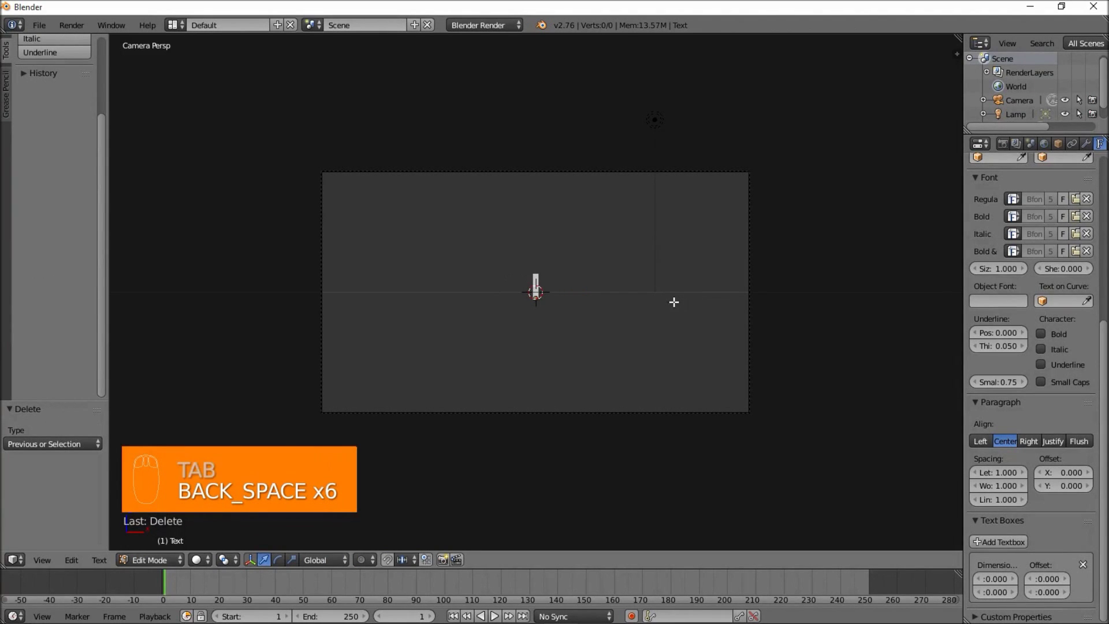
{"action": "type", "text": "TEXT"}
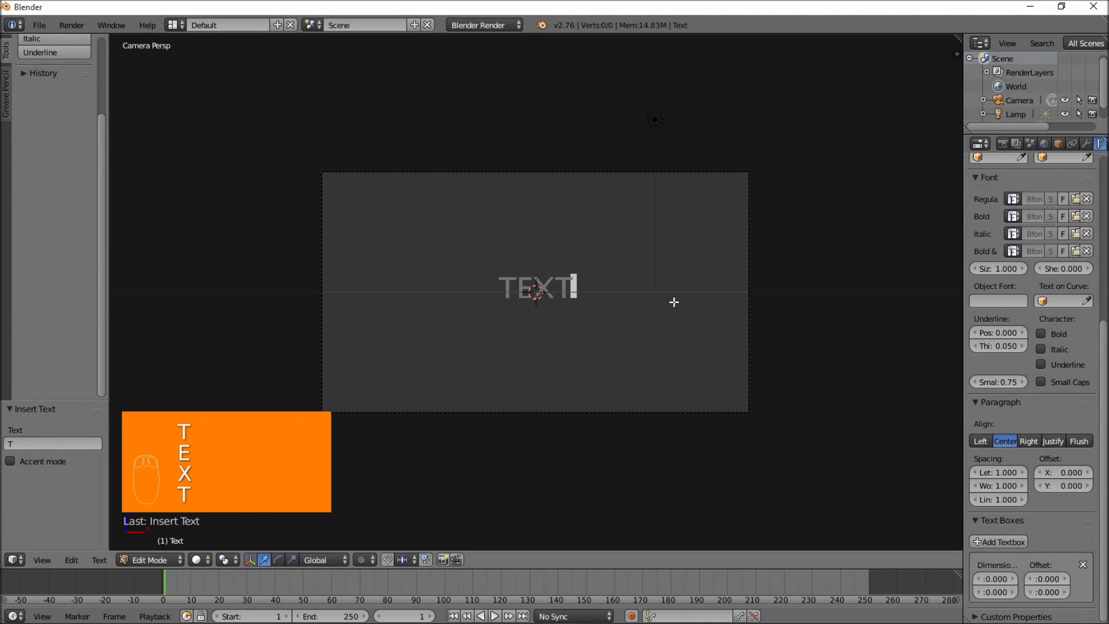
{"action": "key", "text": "Tab"}
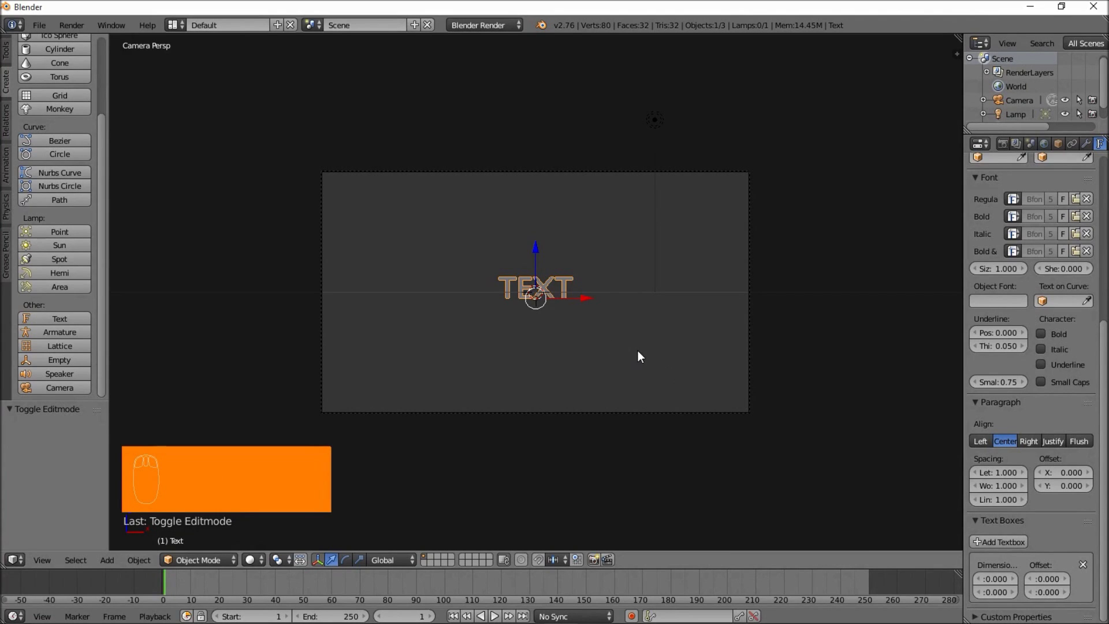
Scale the text up uniformly by about 2.04 and lower it about 0.4 units along Z
{"action": "key", "text": "s"}
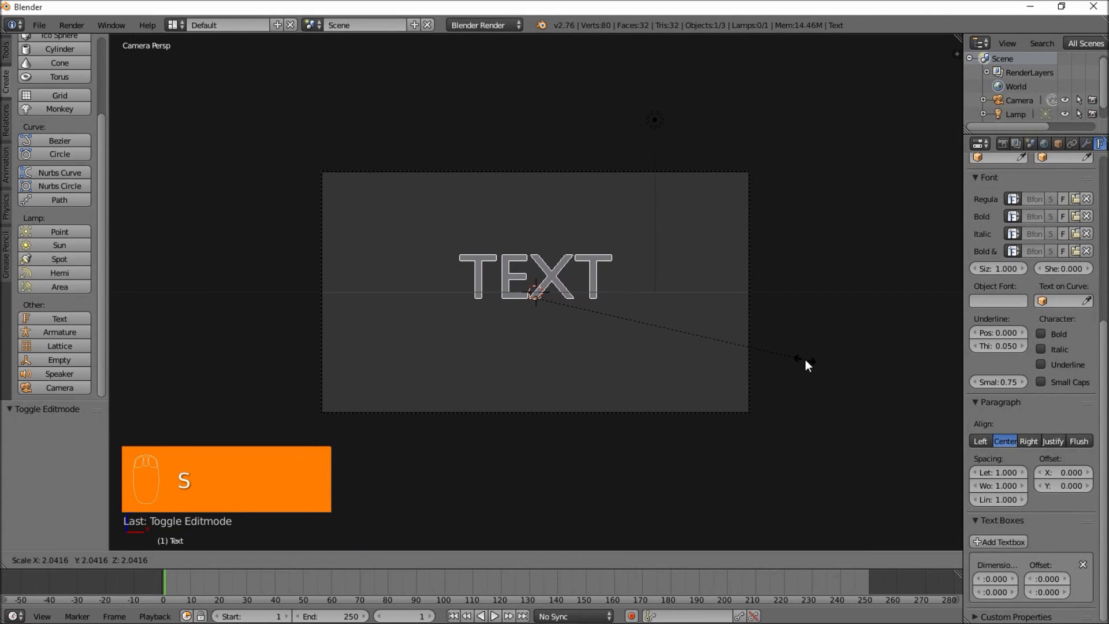
{"action": "left_click", "coordinate": [805, 360]}
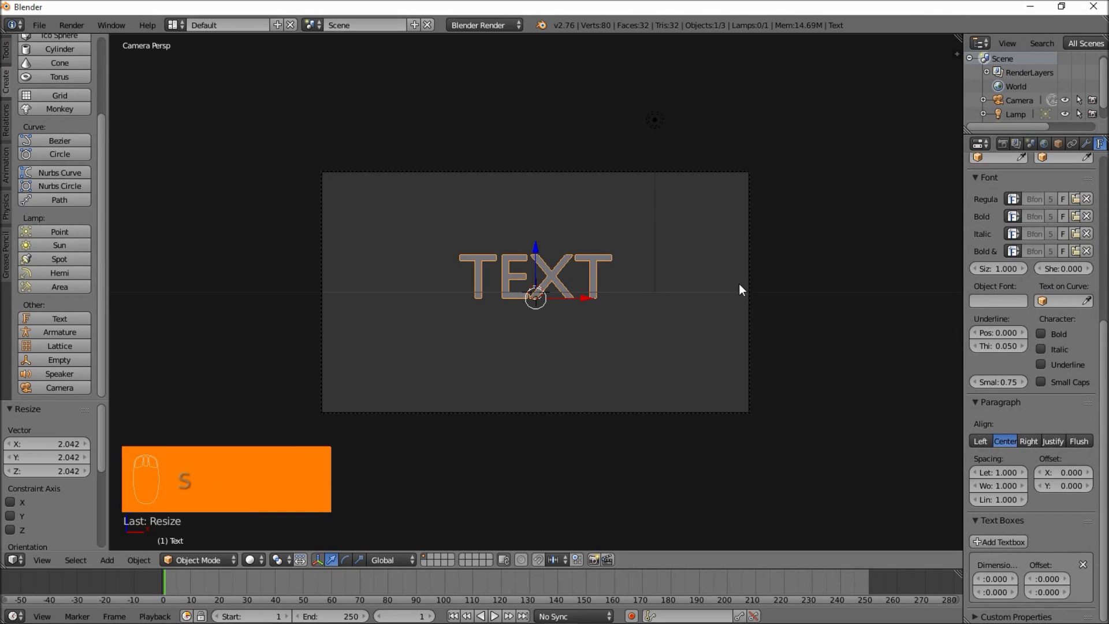
{"action": "key", "text": "g"}
{"action": "key", "text": "z"}
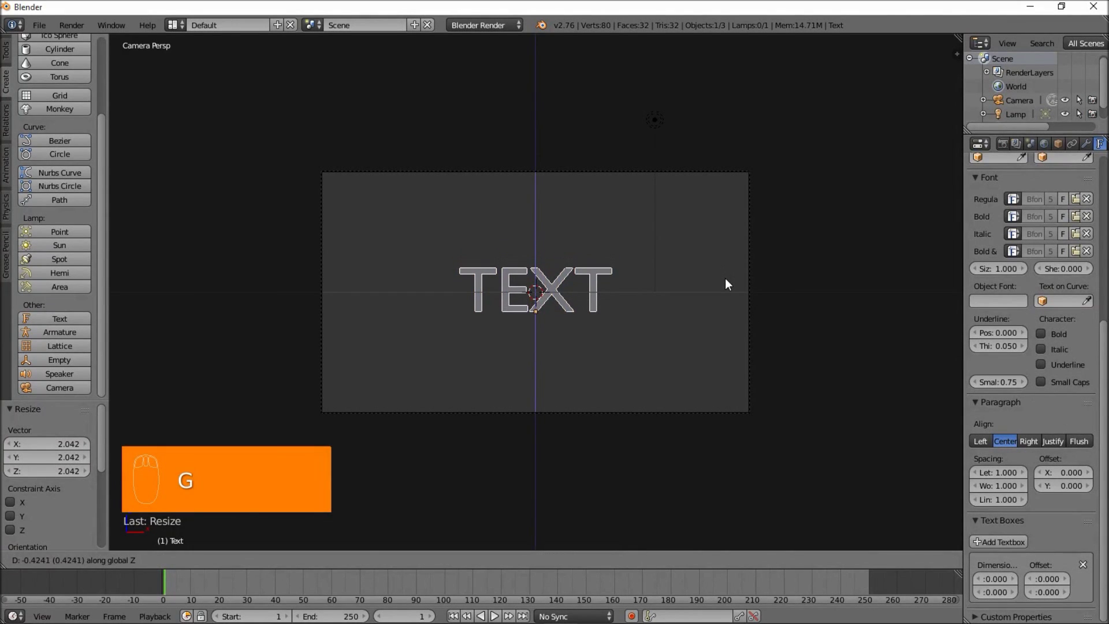
{"action": "left_click", "coordinate": [725, 284]}
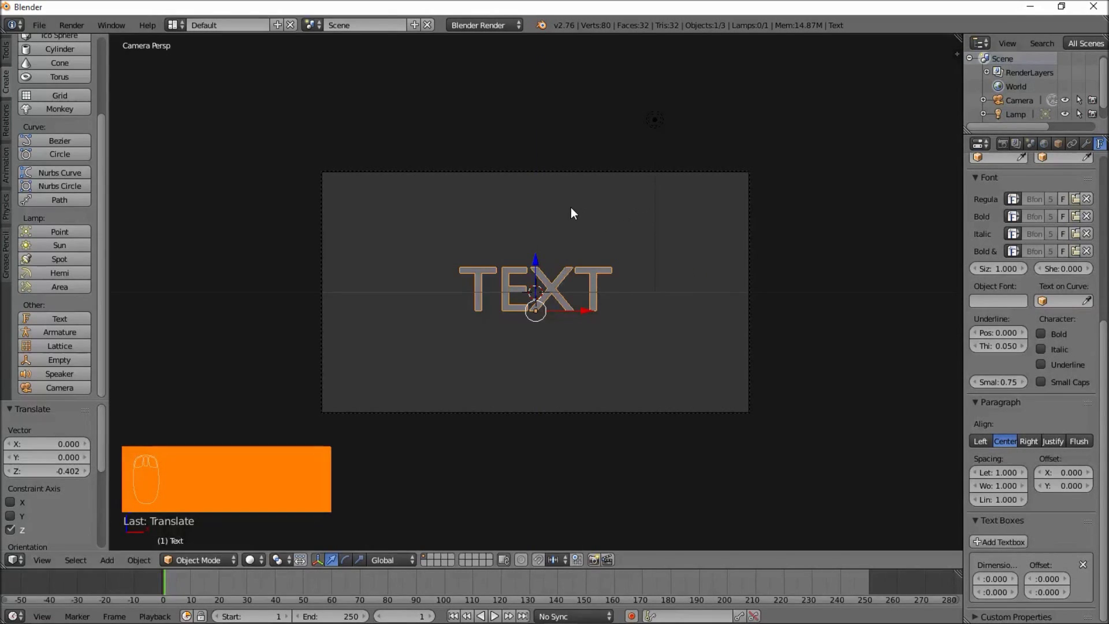
Give the text thickness by setting its Extrude value to 0.1
{"action": "middle_click_drag", "start_coordinate": [656, 241], "coordinate": [755, 313]}
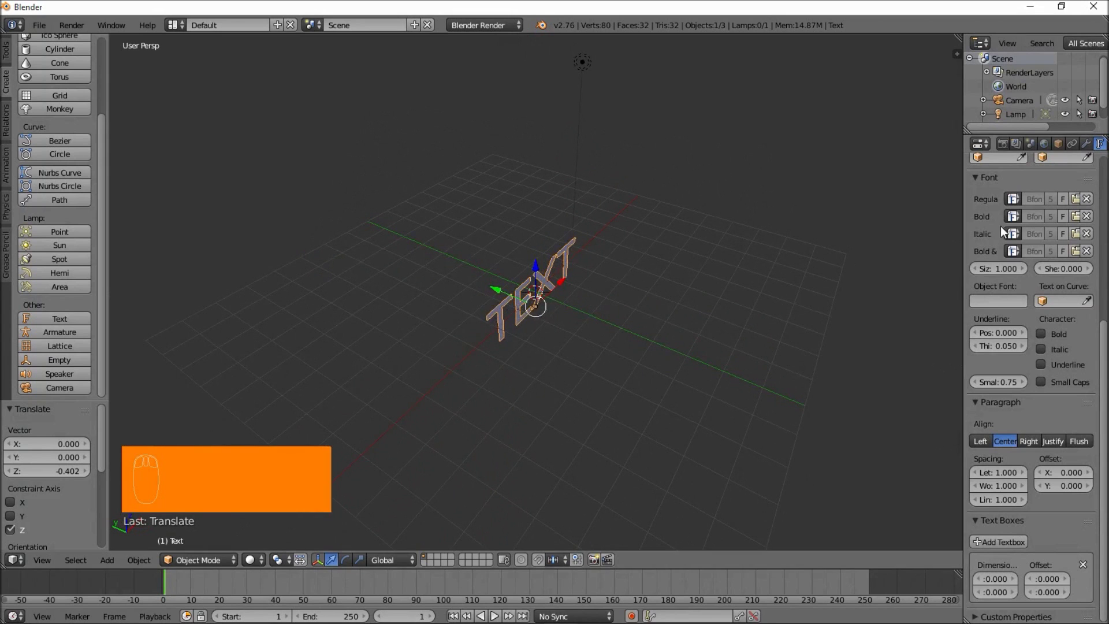
{"action": "scroll", "coordinate": [1007, 298], "scroll_direction": "up", "scroll_amount": 8}
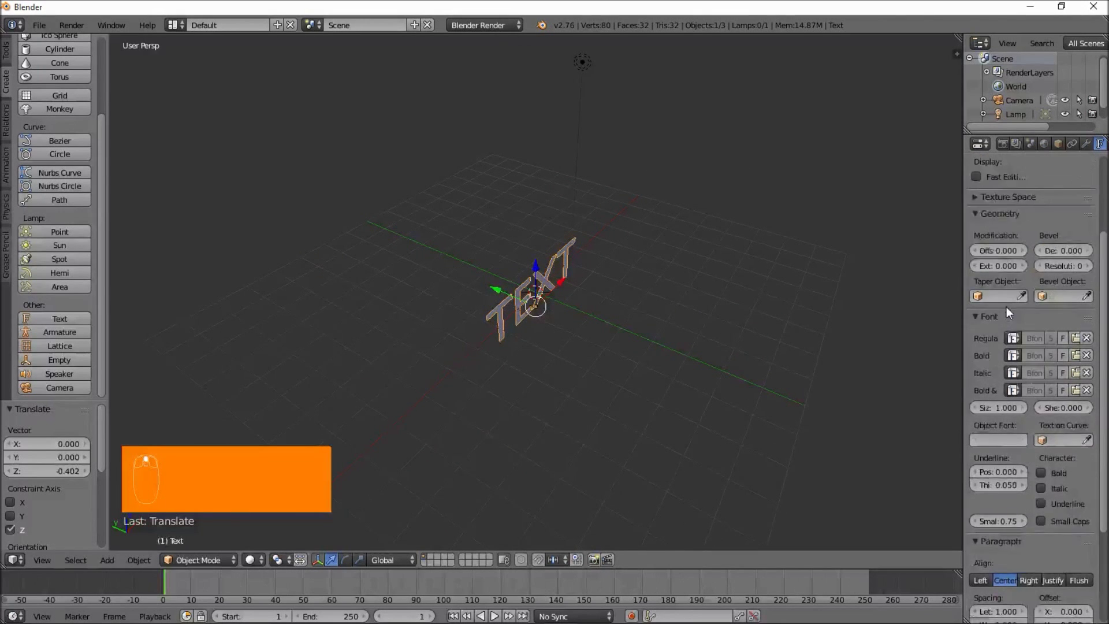
{"action": "left_click", "coordinate": [999, 349]}
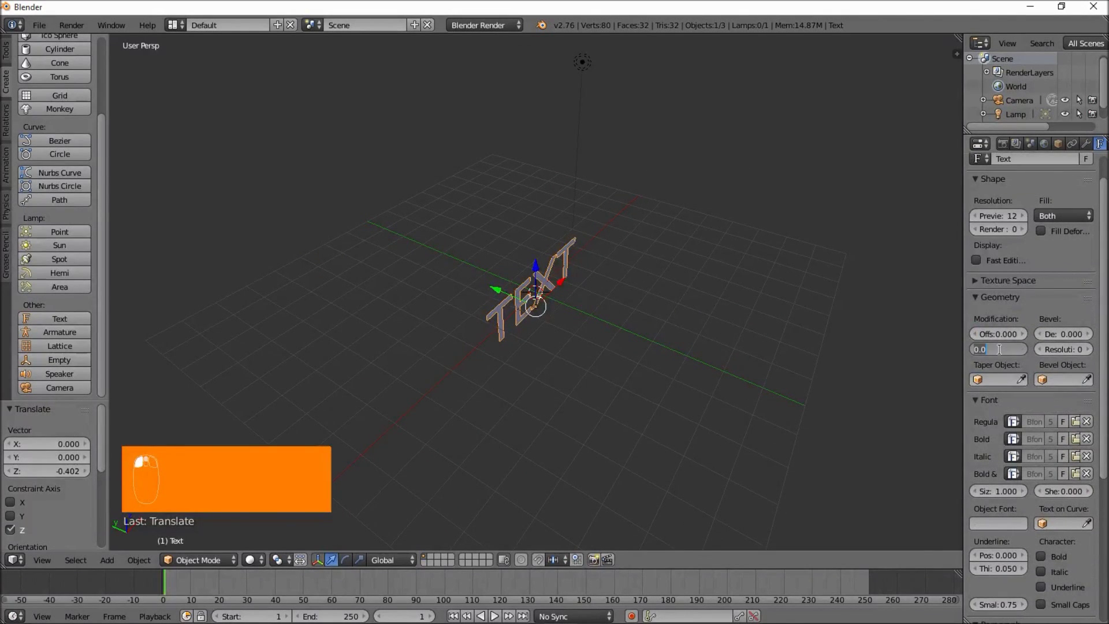
{"action": "type", "text": "0.1"}
{"action": "key", "text": "Return"}
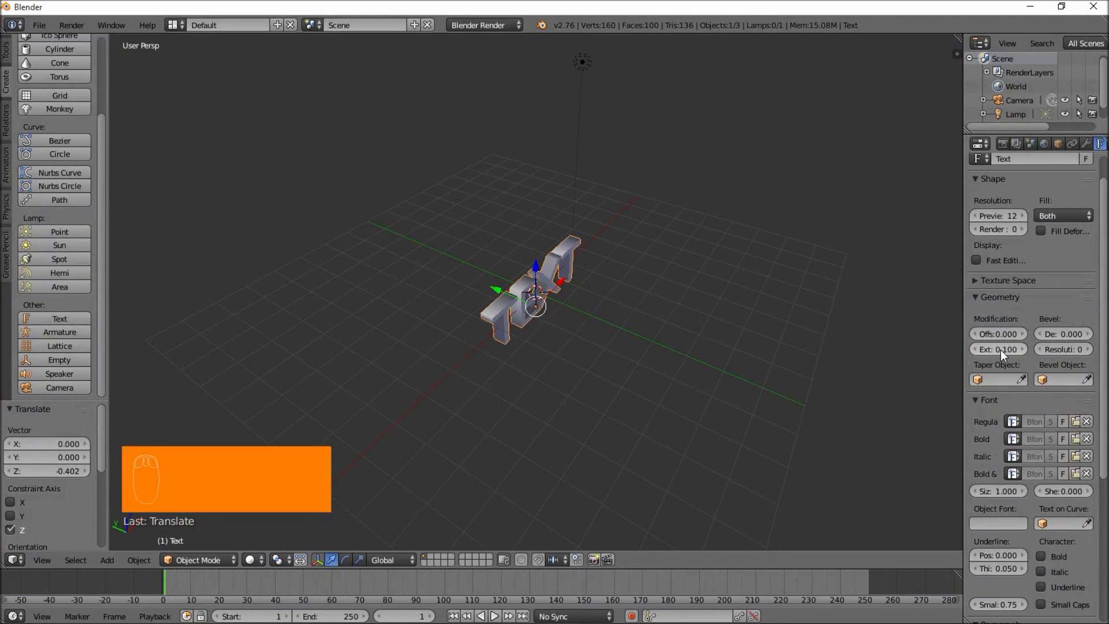
Bevel the text with a depth of 0.015 and a resolution of 5, and return to the camera view
{"action": "middle_click_drag", "start_coordinate": [581, 346], "coordinate": [579, 322]}
{"action": "left_click_drag", "start_coordinate": [1066, 334], "coordinate": [1070, 350]}
{"action": "middle_click_drag", "start_coordinate": [500, 300], "coordinate": [426, 308]}
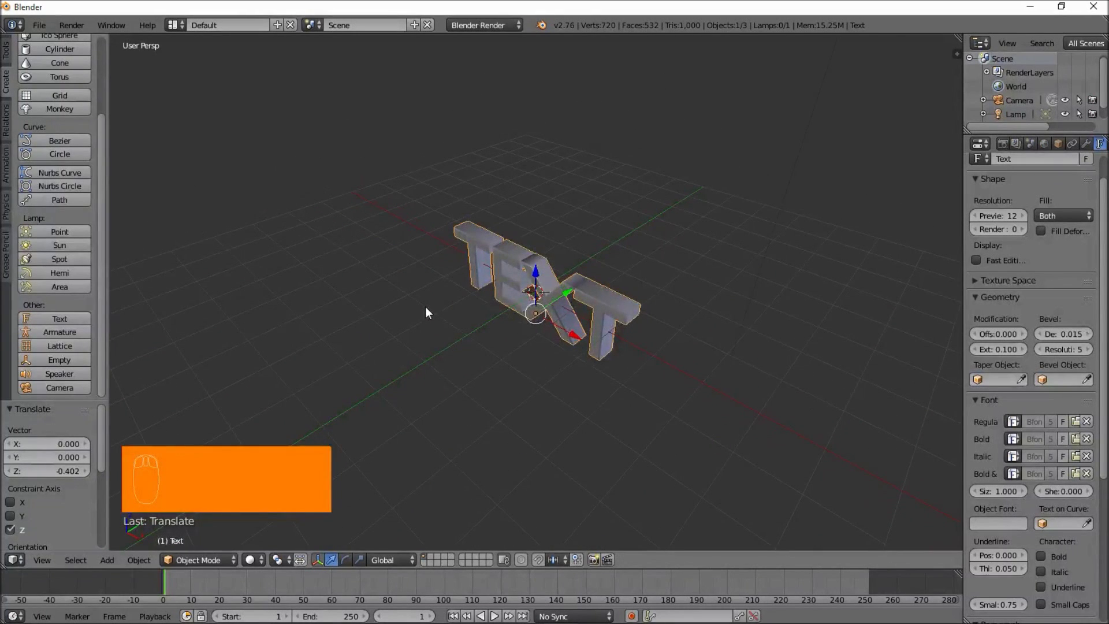
{"action": "key", "text": "KP_0"}
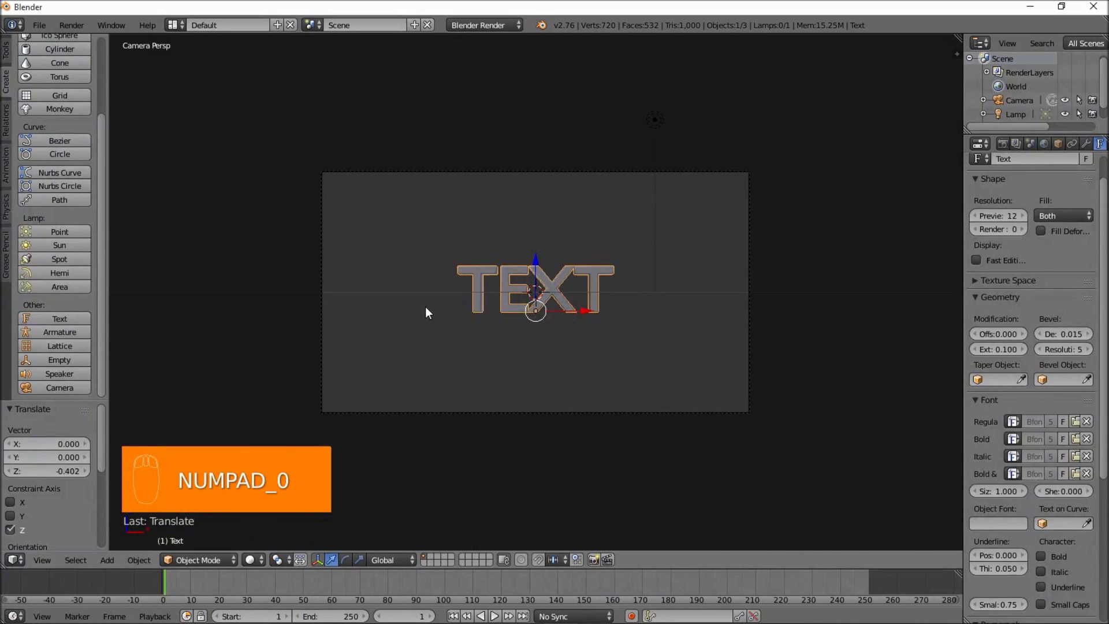
{"action": "scroll", "coordinate": [499, 304], "scroll_direction": "up", "scroll_amount": 2}
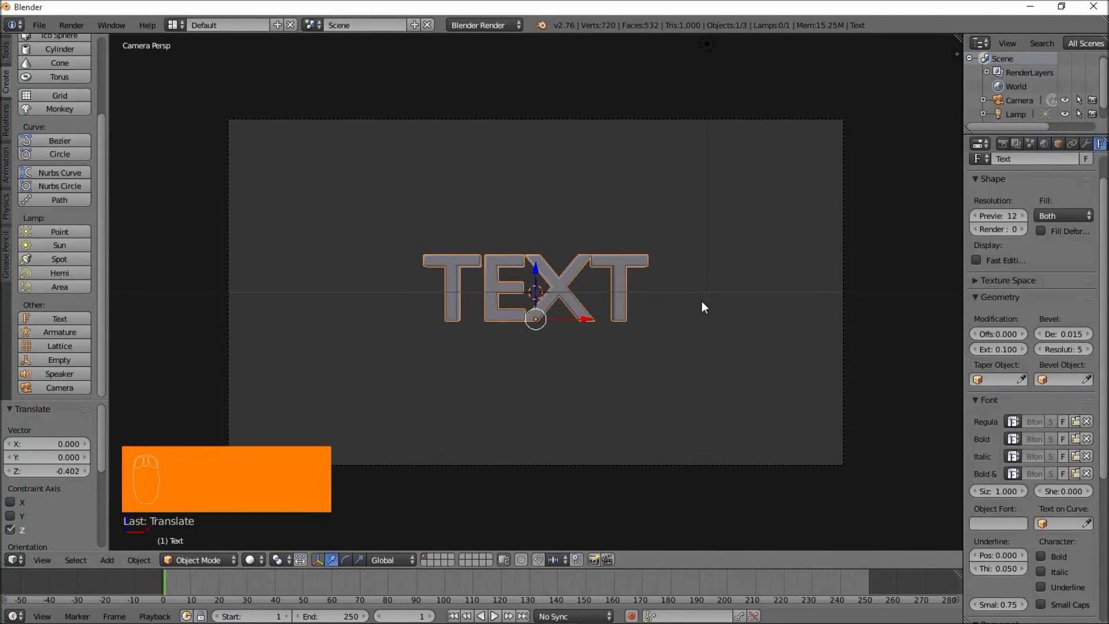
Enable the Add Curve: Extra Objects add-on, save the user settings and return to the 3D View
{"action": "left_click", "coordinate": [18, 562]}
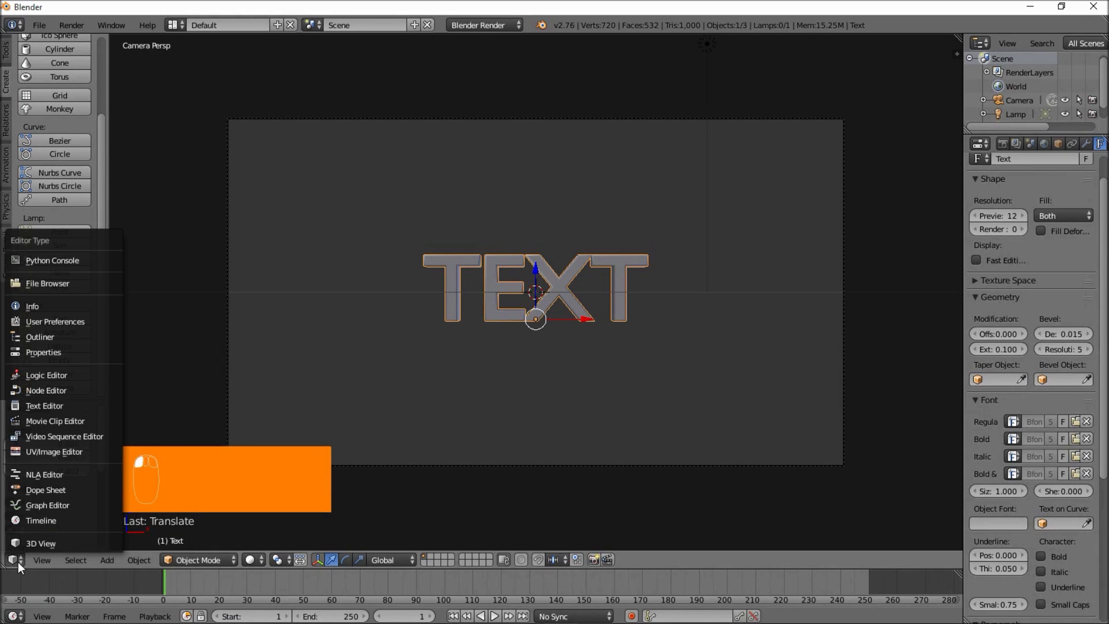
{"action": "left_click", "coordinate": [78, 324]}
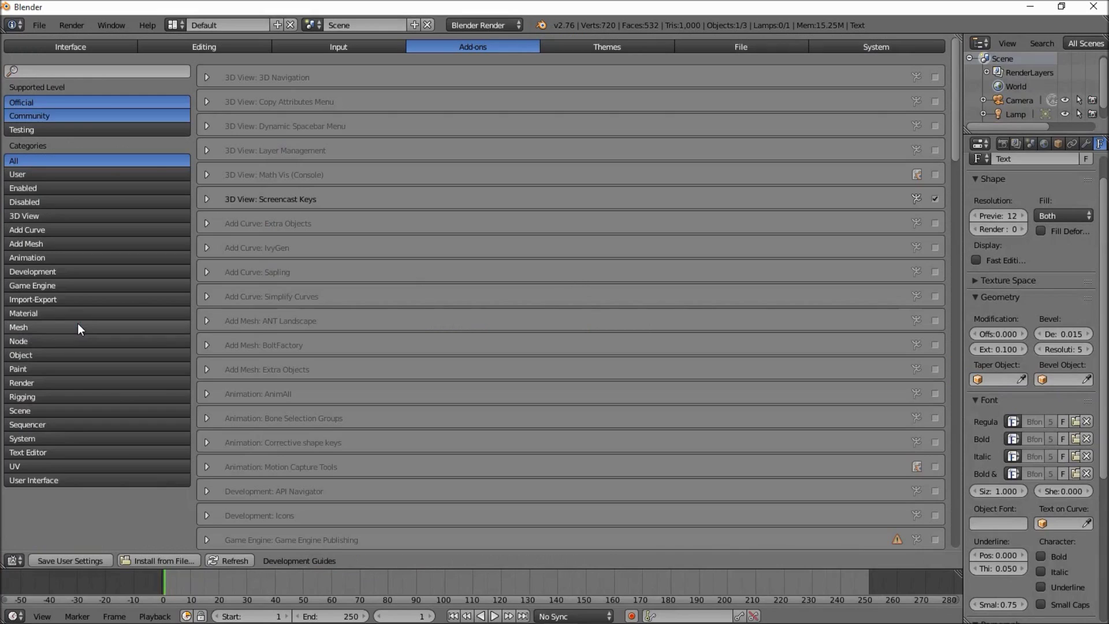
{"action": "left_click", "coordinate": [37, 229]}
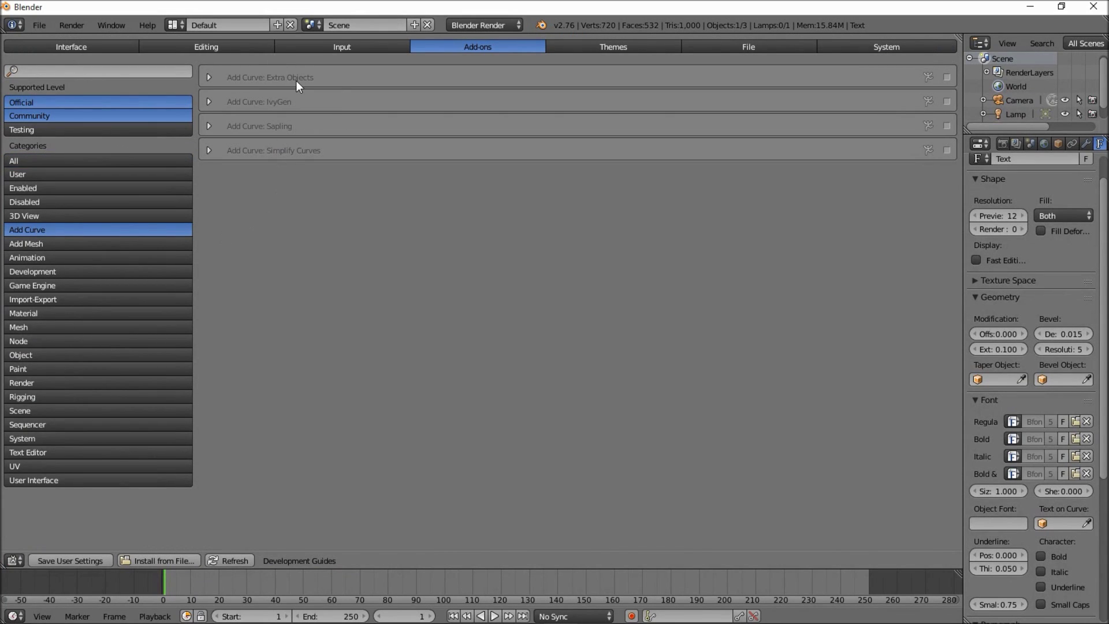
{"action": "left_click", "coordinate": [947, 78]}
{"action": "left_click", "coordinate": [73, 559]}
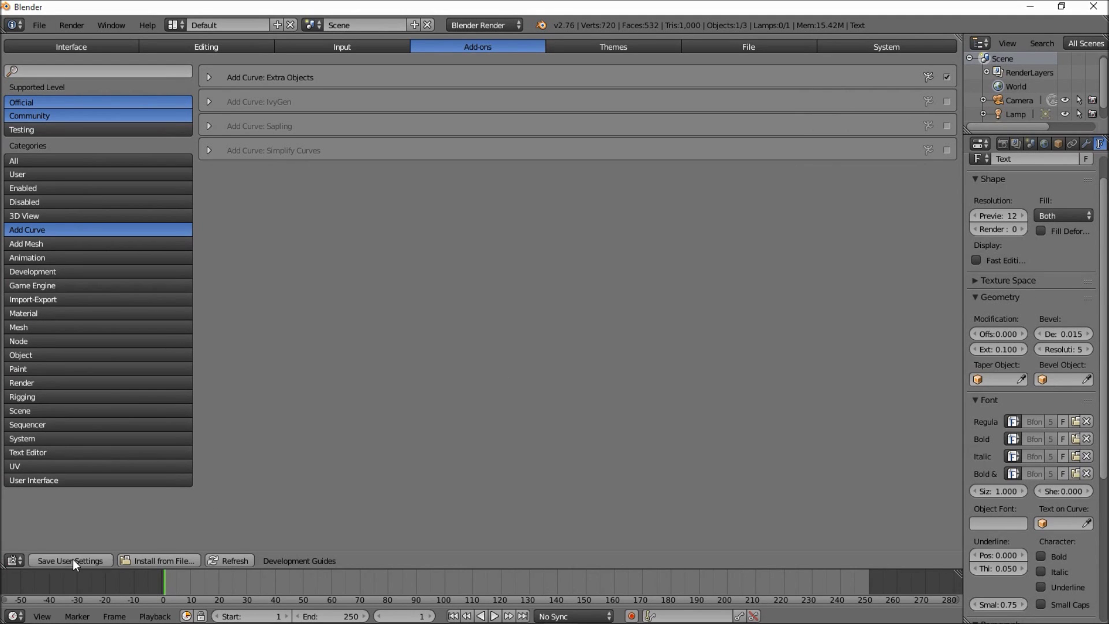
{"action": "left_click", "coordinate": [15, 560]}
{"action": "left_click", "coordinate": [29, 547]}
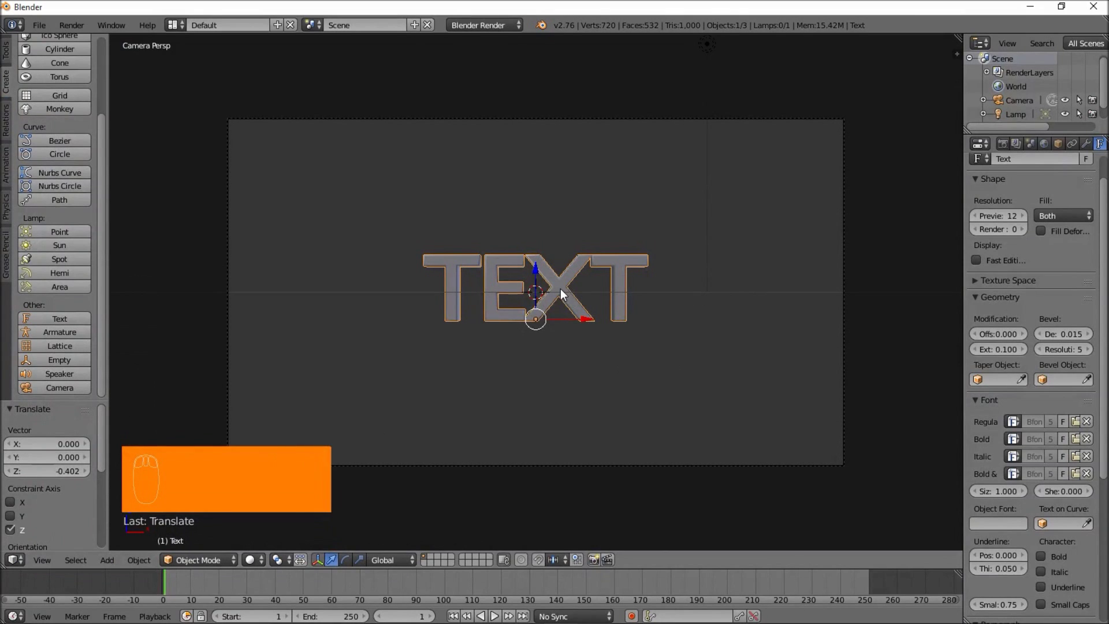
Add a Spirals curve at the text and give it a height of 2.46
{"action": "key", "text": "shift+a"}
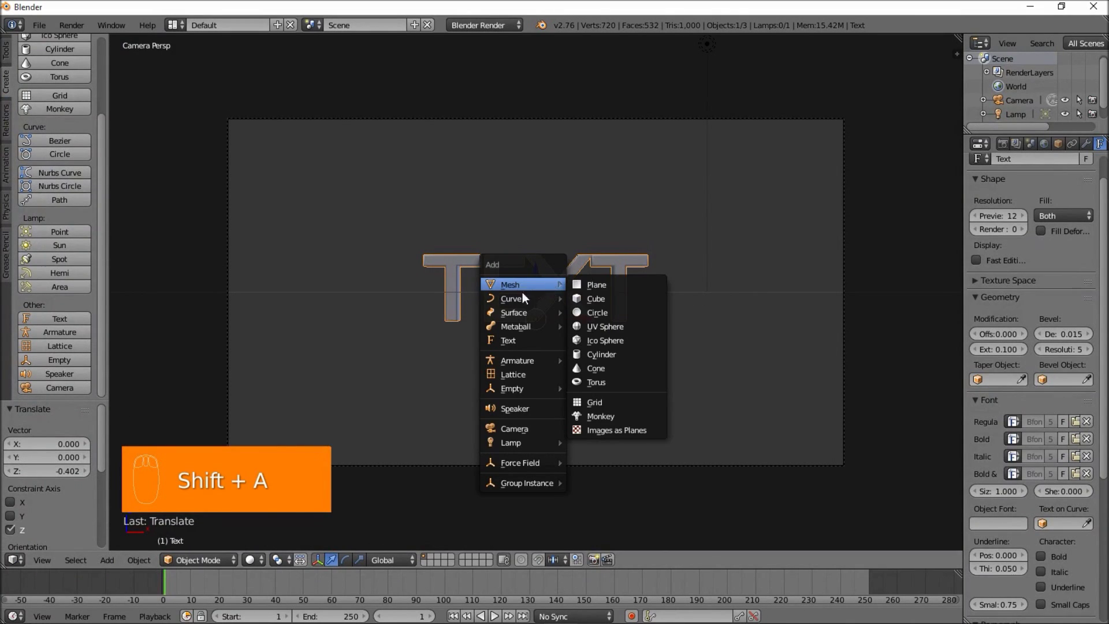
{"action": "mouse_move", "coordinate": [507, 301]}
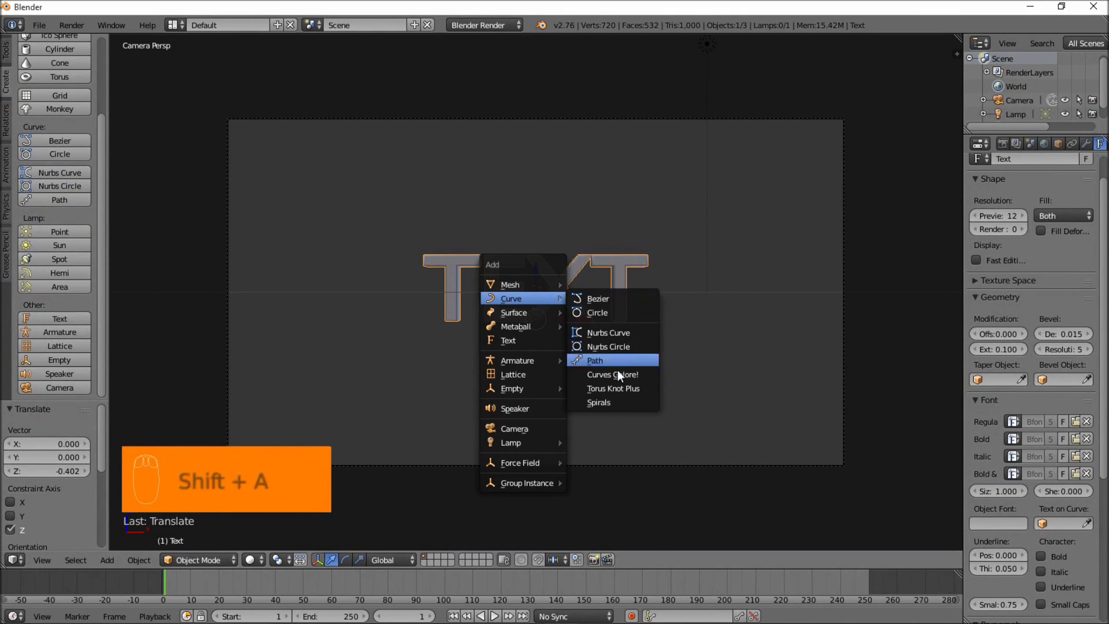
{"action": "left_click", "coordinate": [609, 403]}
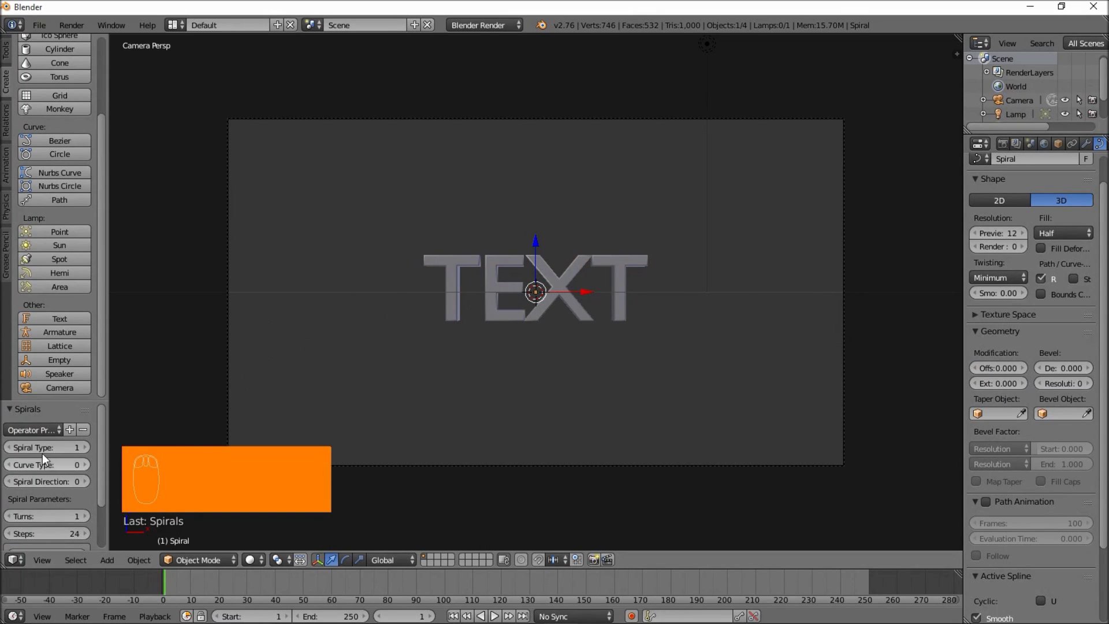
{"action": "scroll", "coordinate": [35, 432], "scroll_direction": "down", "scroll_amount": 4}
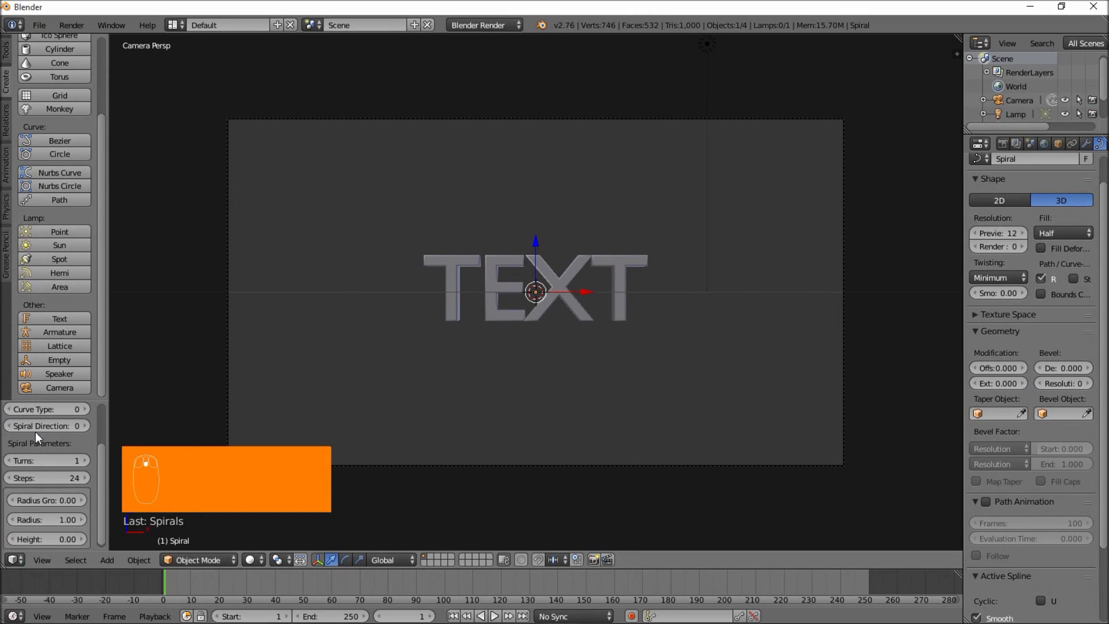
{"action": "left_click", "coordinate": [51, 537]}
{"action": "mouse_move", "coordinate": [51, 537]}
{"action": "left_mouse_down"}
{"action": "mouse_move", "coordinate": [98, 536]}
{"action": "mouse_move", "coordinate": [69, 537]}
{"action": "left_mouse_up"}
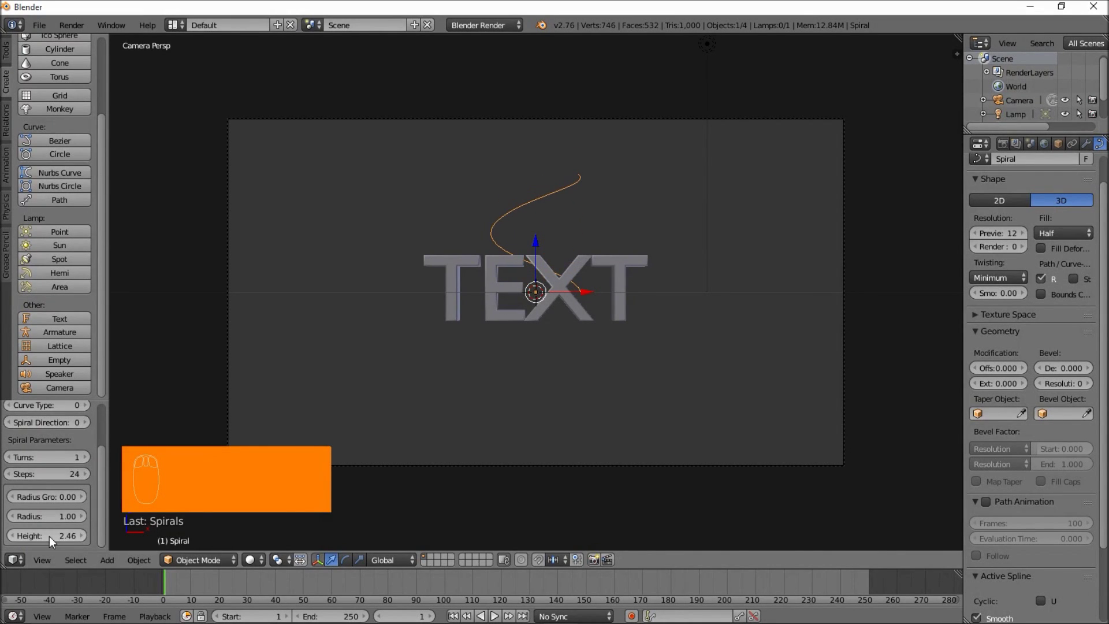
Set the spiral's number of turns to 3
{"action": "mouse_move", "coordinate": [33, 457]}
{"action": "left_mouse_down"}
{"action": "mouse_move", "coordinate": [46, 457]}
{"action": "mouse_move", "coordinate": [35, 456]}
{"action": "left_mouse_up"}
{"action": "left_click", "coordinate": [33, 457]}
{"action": "type", "text": "3"}
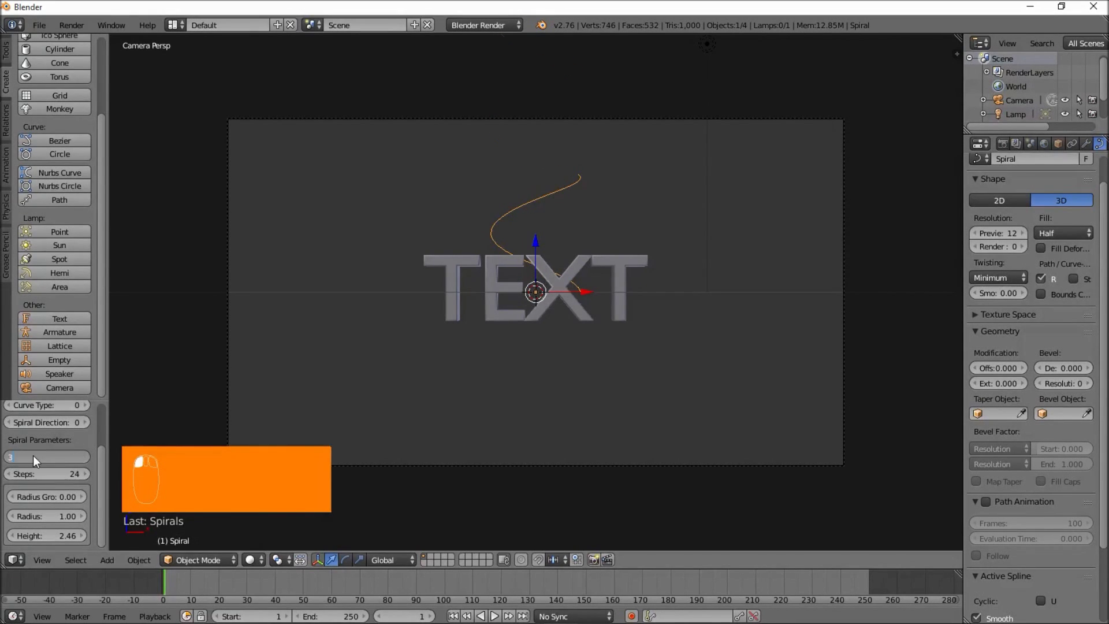
{"action": "key", "text": "Return"}
{"action": "scroll", "coordinate": [514, 286], "scroll_direction": "down", "scroll_amount": 2}
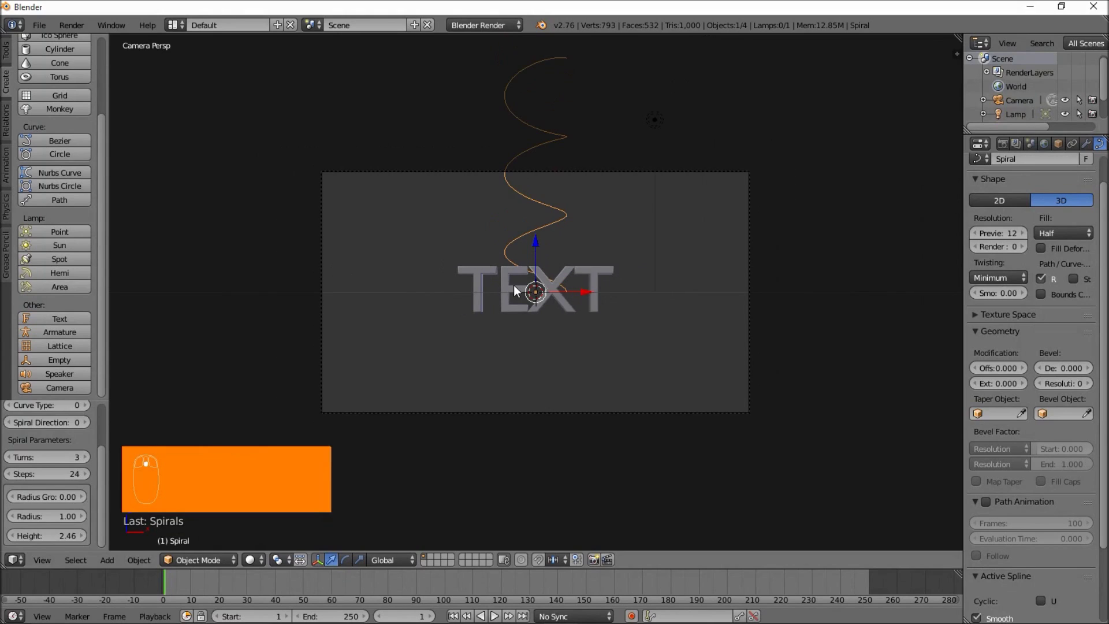
{"action": "scroll", "coordinate": [513, 285], "scroll_direction": "down", "scroll_amount": 1}
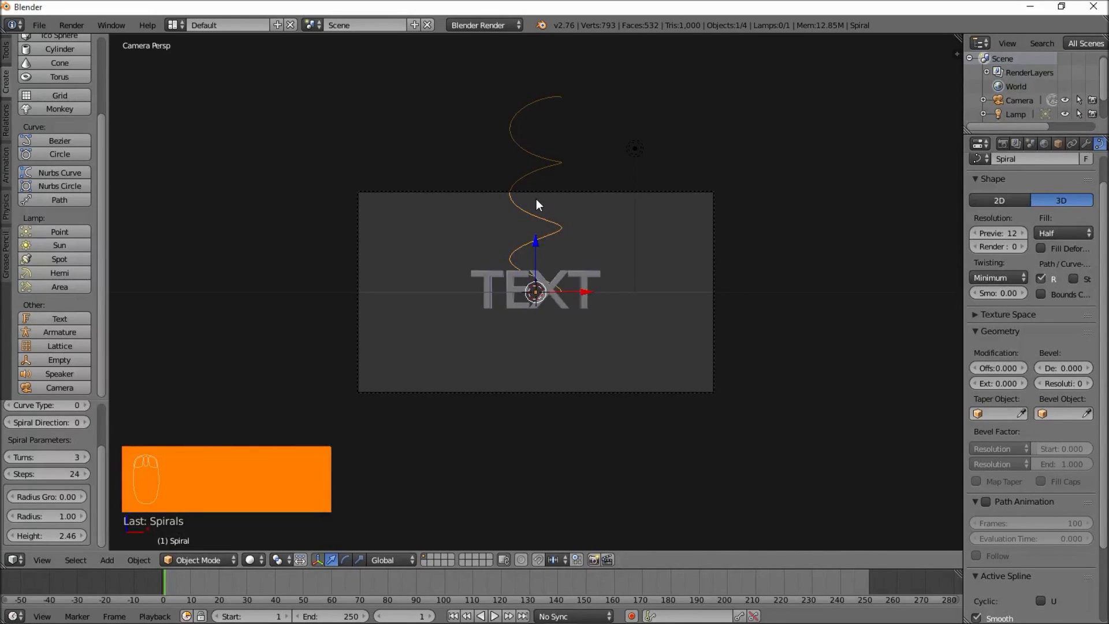
Set the spiral's origin to its center of mass and rotate it 90° about the global Y axis
{"action": "key", "text": "ctrl+alt+shift+c"}
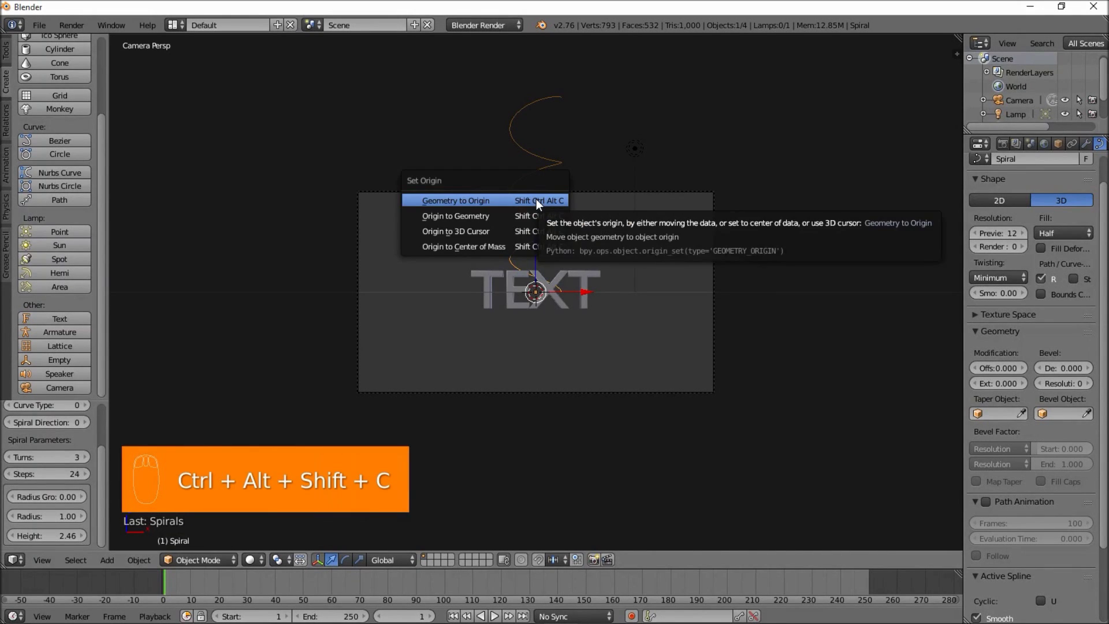
{"action": "left_click", "coordinate": [495, 249]}
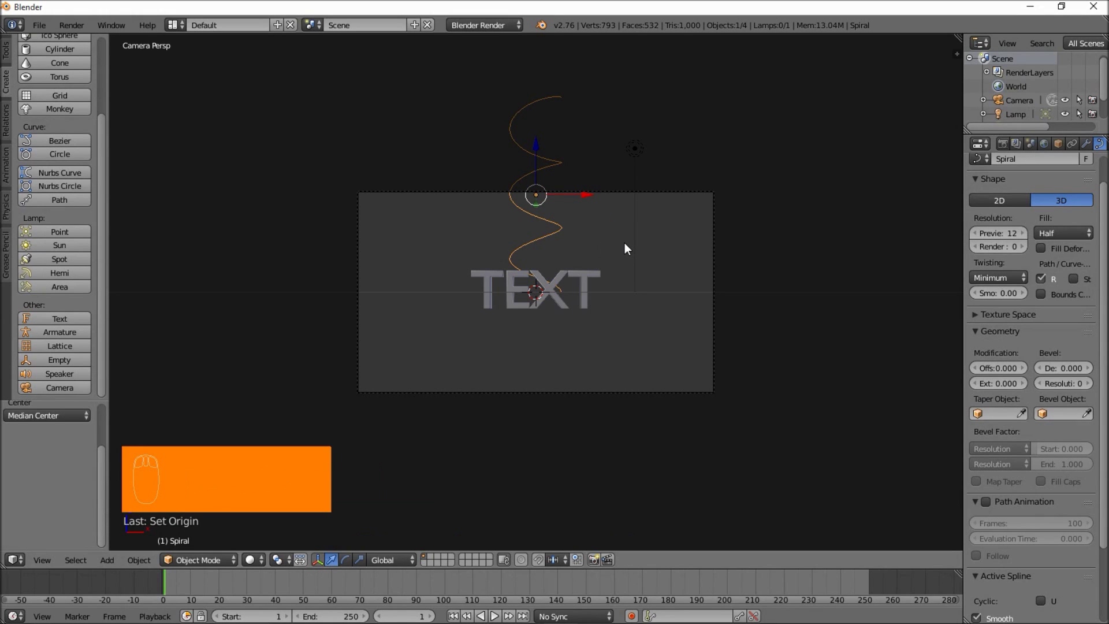
{"action": "key", "text": "r"}
{"action": "key", "text": "y"}
{"action": "key", "text": "9"}
{"action": "key", "text": "0"}
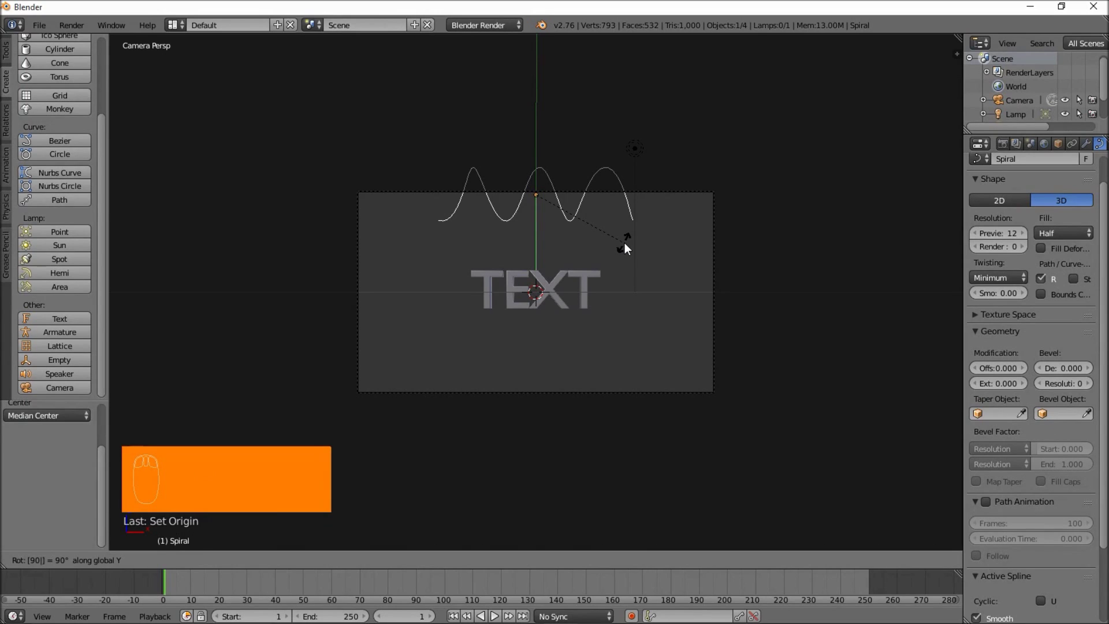
{"action": "key", "text": "Return"}
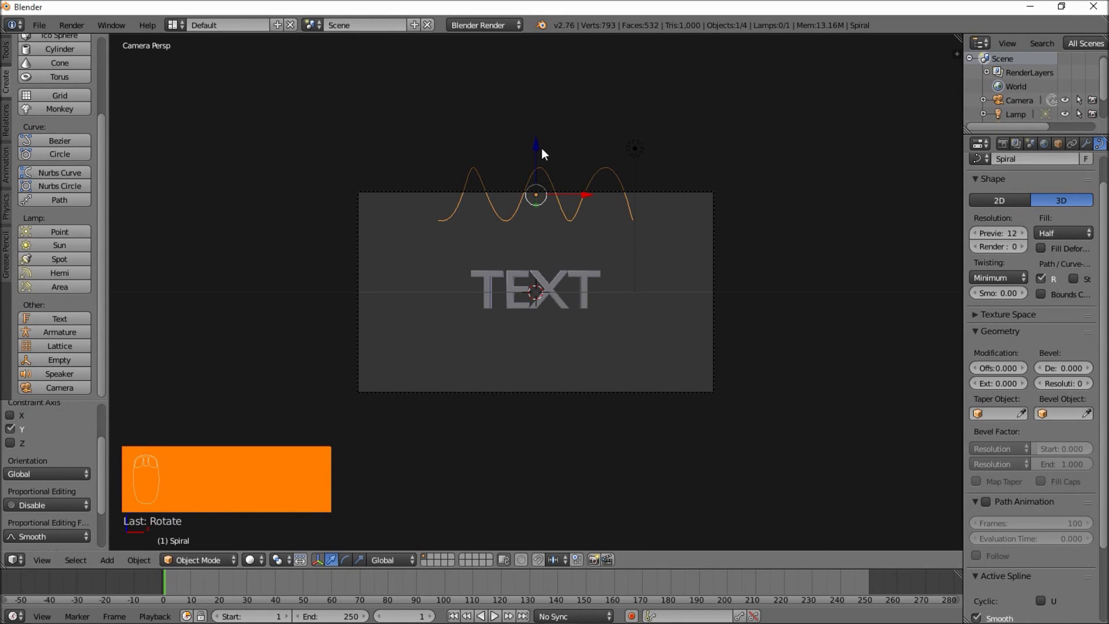
Lower the spiral about 3.455 units along Z so it wraps around the text
{"action": "left_click_drag", "start_coordinate": [538, 147], "coordinate": [527, 237]}
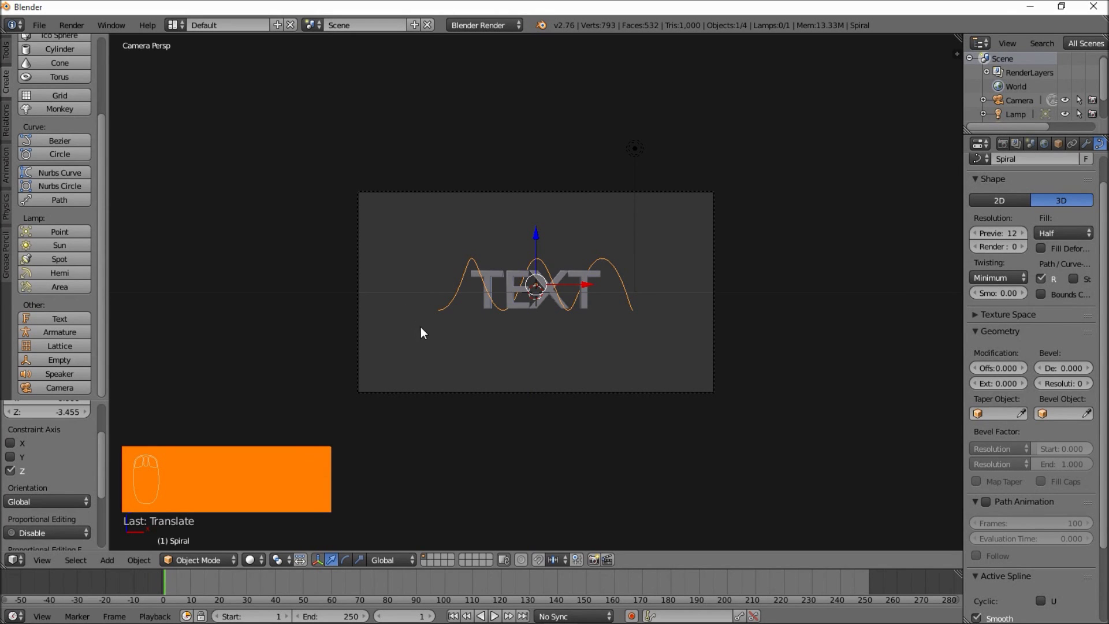
{"action": "middle_click_drag", "start_coordinate": [444, 311], "coordinate": [305, 349]}
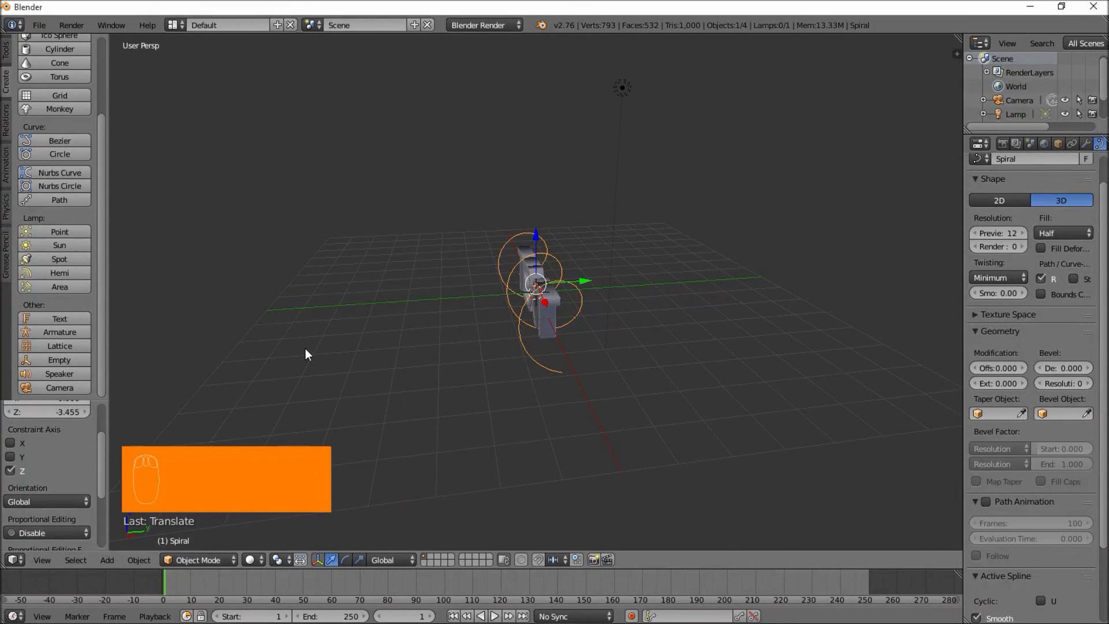
{"action": "key", "text": "KP_0"}
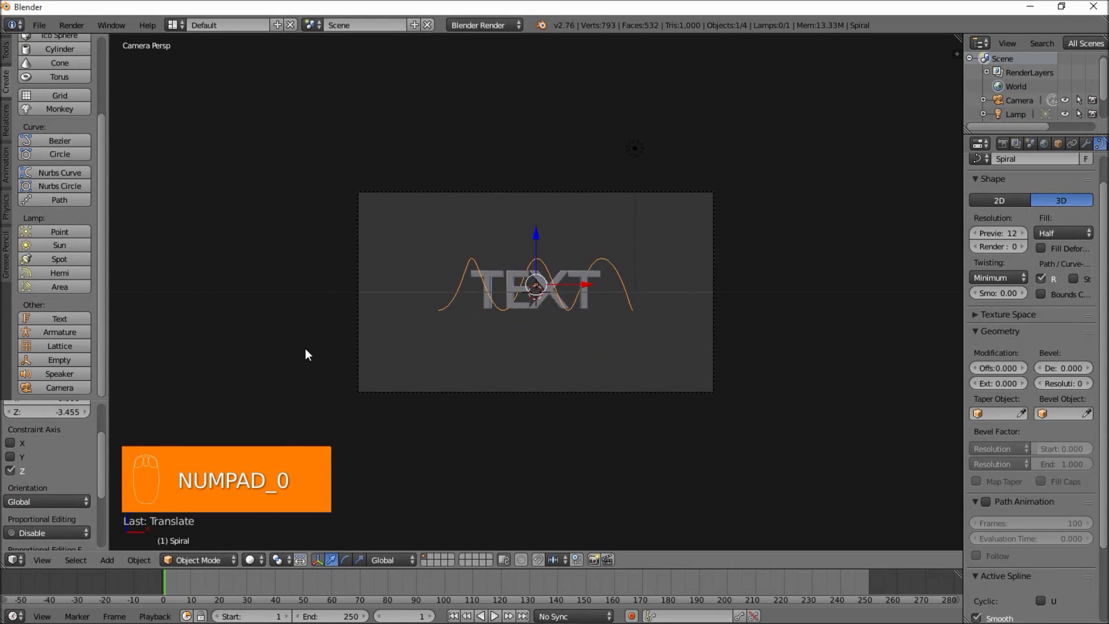
{"action": "scroll", "coordinate": [573, 354], "scroll_direction": "up", "scroll_amount": 3}
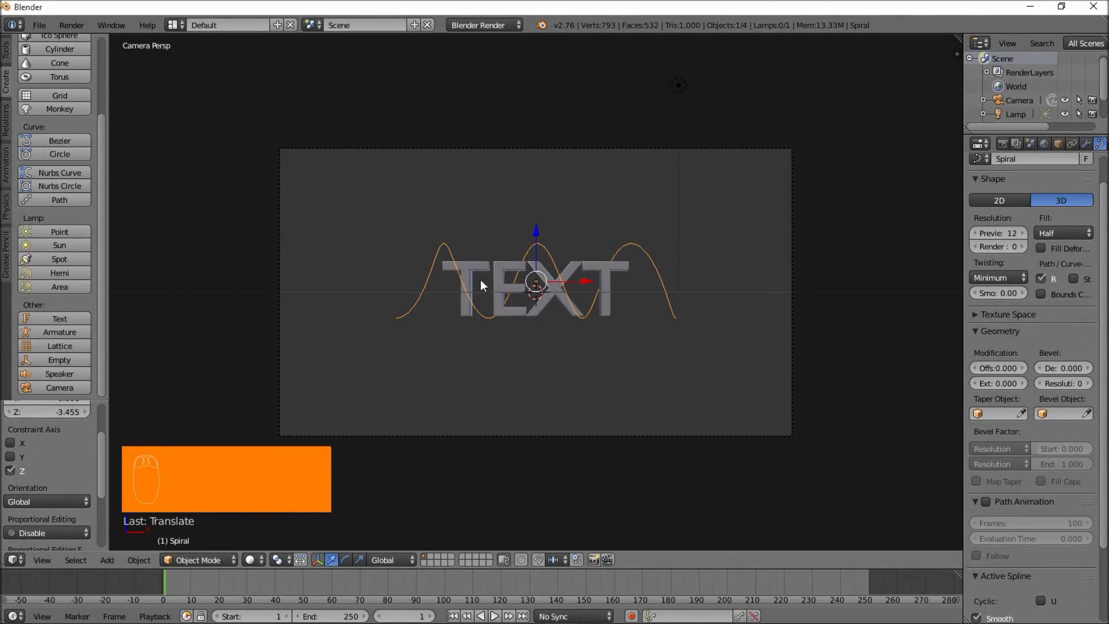
Add a Bezier circle curve at the 3D cursor
{"action": "key", "text": "shift+a"}
{"action": "mouse_move", "coordinate": [635, 241]}
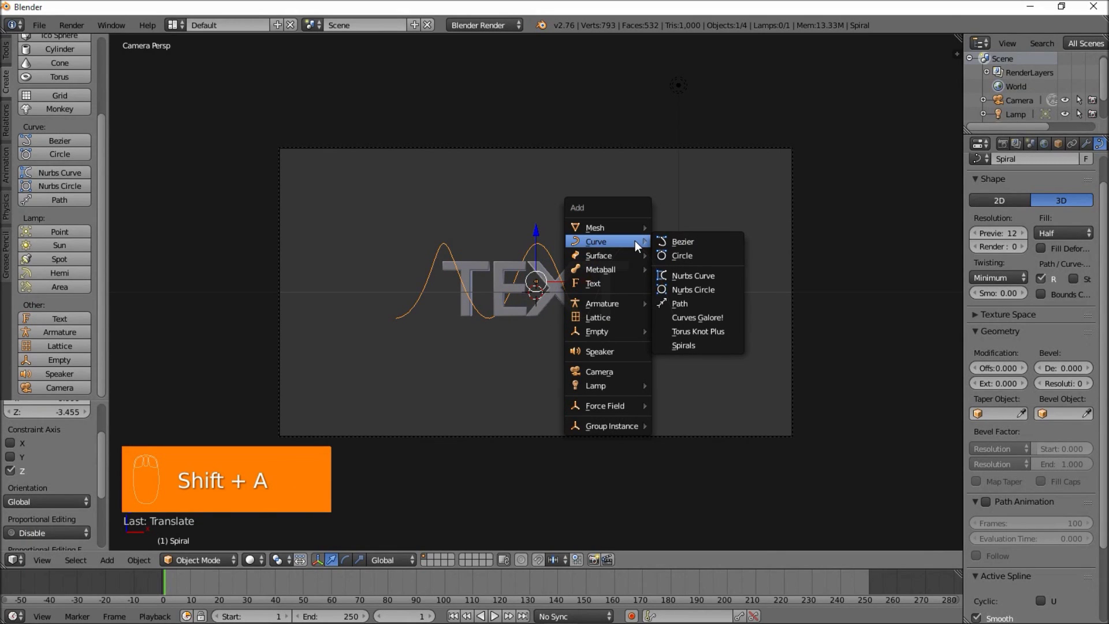
{"action": "left_click", "coordinate": [675, 257]}
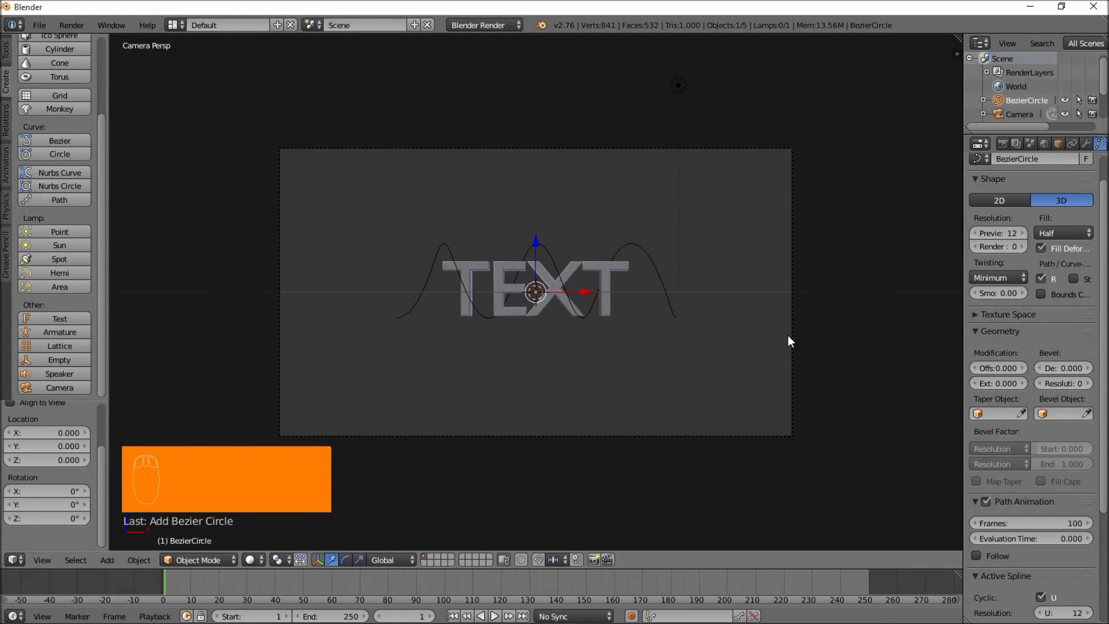
Assign BezierCircle as the bevel object of the spiral curve
{"action": "middle_click_drag", "start_coordinate": [513, 257], "coordinate": [513, 377]}
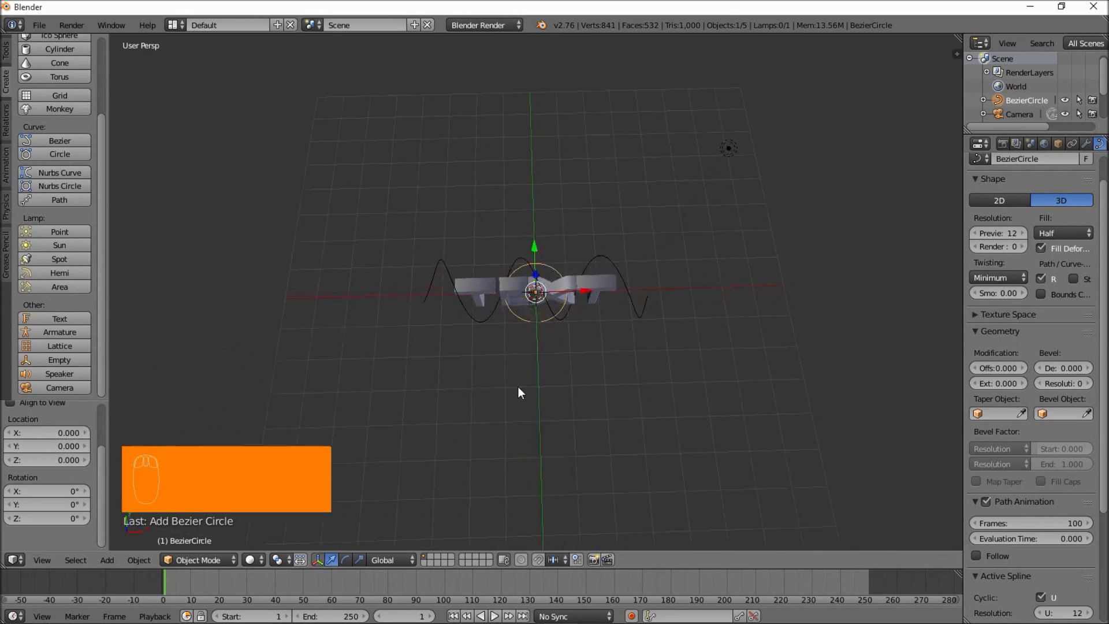
{"action": "scroll", "coordinate": [518, 387], "scroll_direction": "up", "scroll_amount": 3}
{"action": "right_click", "coordinate": [721, 325]}
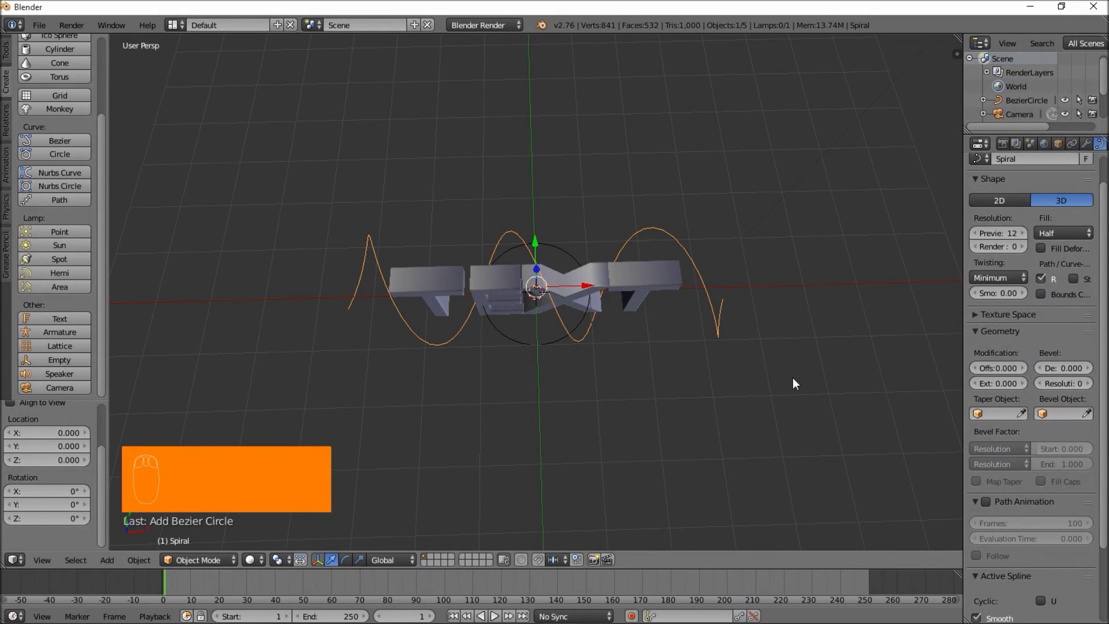
{"action": "left_click", "coordinate": [1073, 413]}
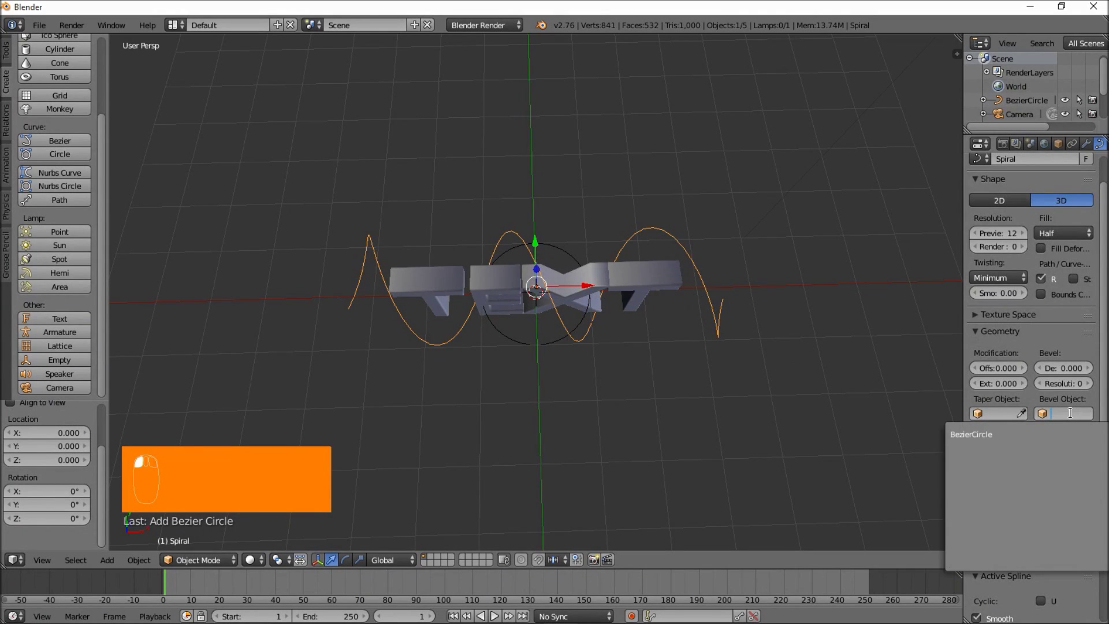
{"action": "left_click", "coordinate": [1032, 432]}
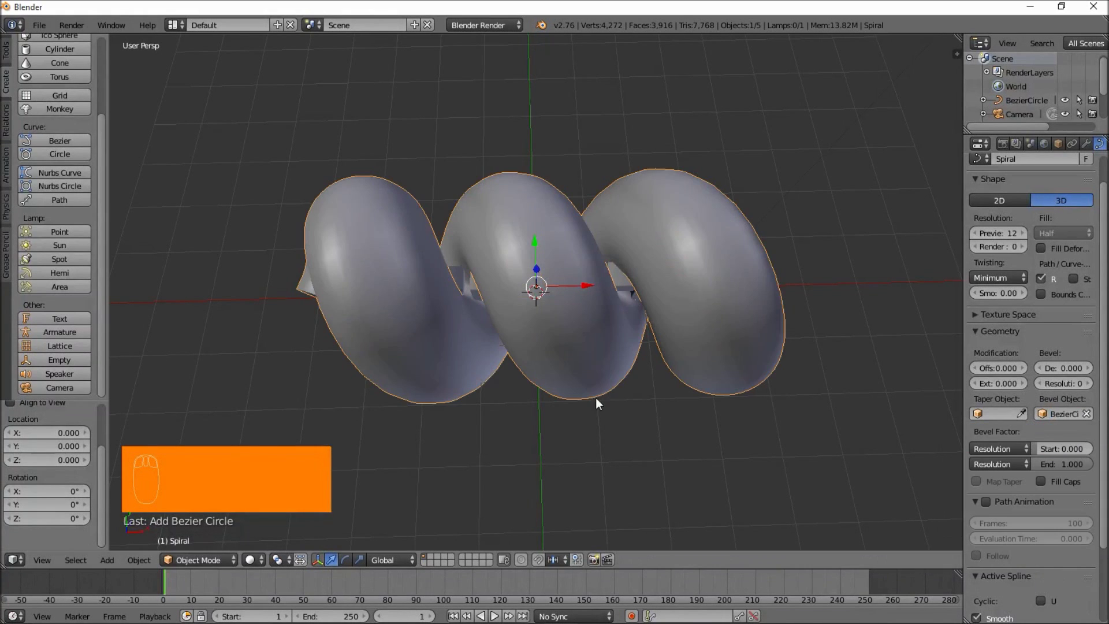
{"action": "middle_click_drag", "start_coordinate": [595, 398], "coordinate": [495, 256]}
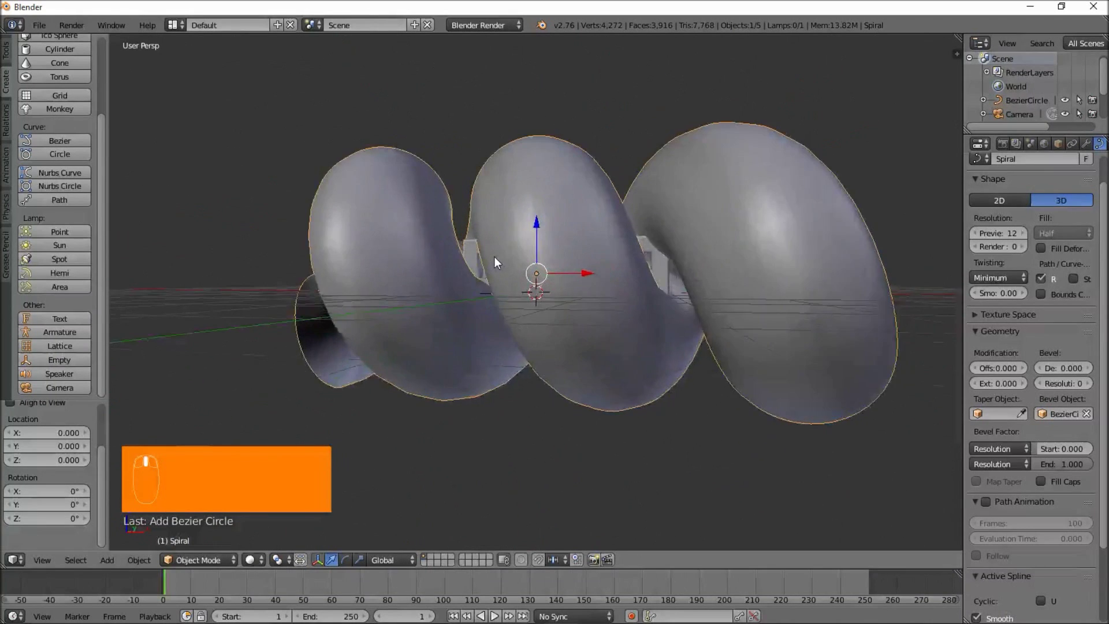
{"action": "scroll", "coordinate": [495, 257], "scroll_direction": "up", "scroll_amount": 3}
{"action": "middle_click_drag", "start_coordinate": [524, 291], "coordinate": [568, 270]}
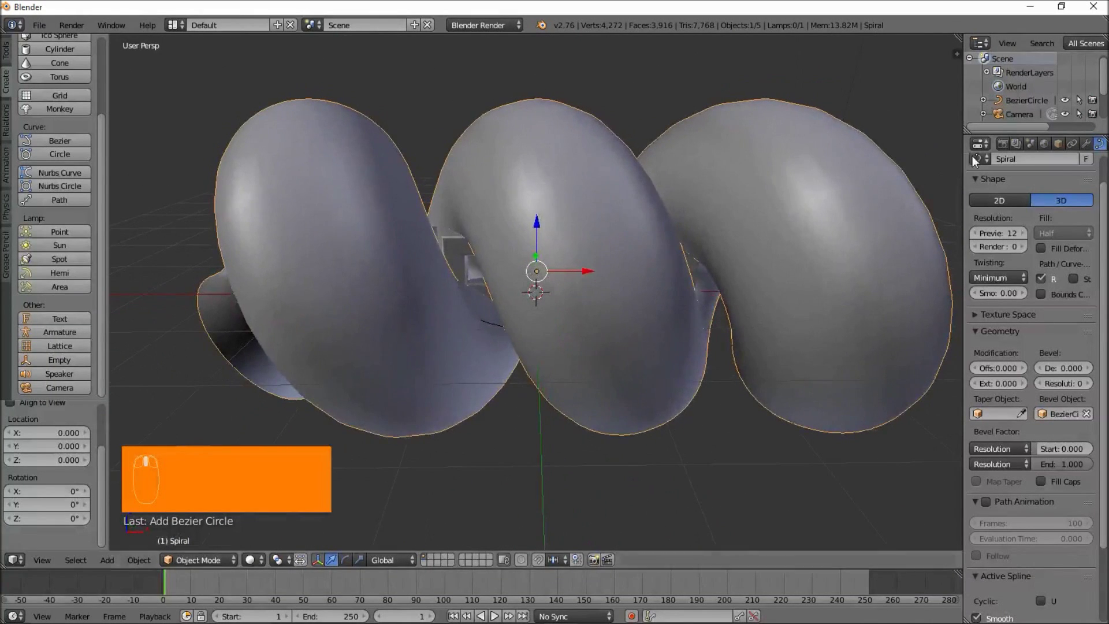
Scale the Bezier circle down uniformly to about 0.056 to thin the spiral tube, and return to the camera view
{"action": "left_click", "coordinate": [1031, 100]}
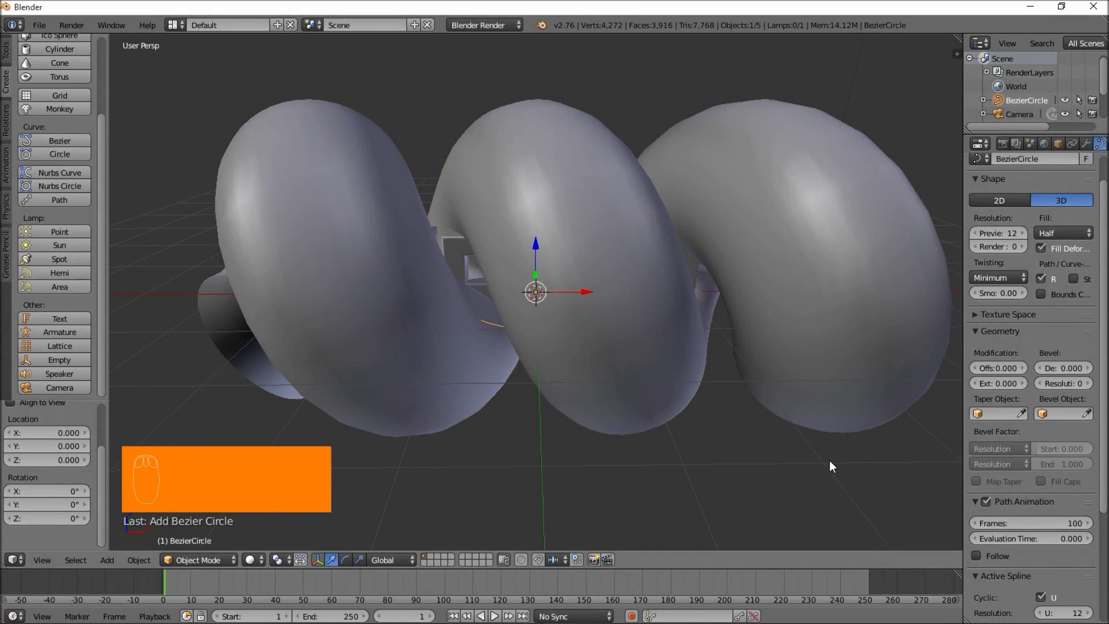
{"action": "key", "text": "s"}
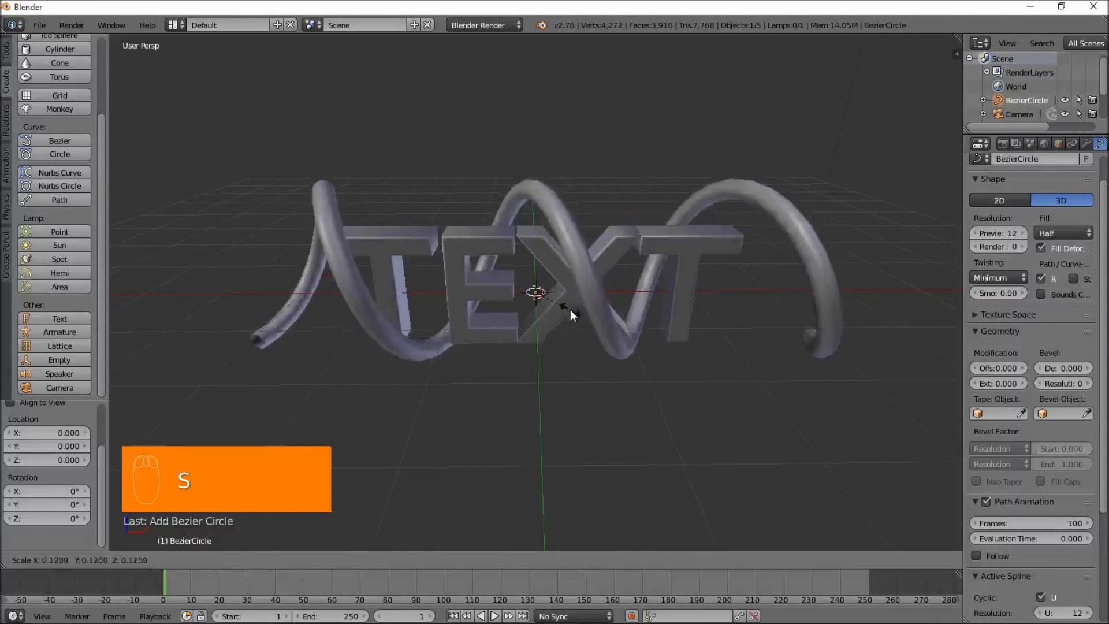
{"action": "left_click", "coordinate": [541, 311]}
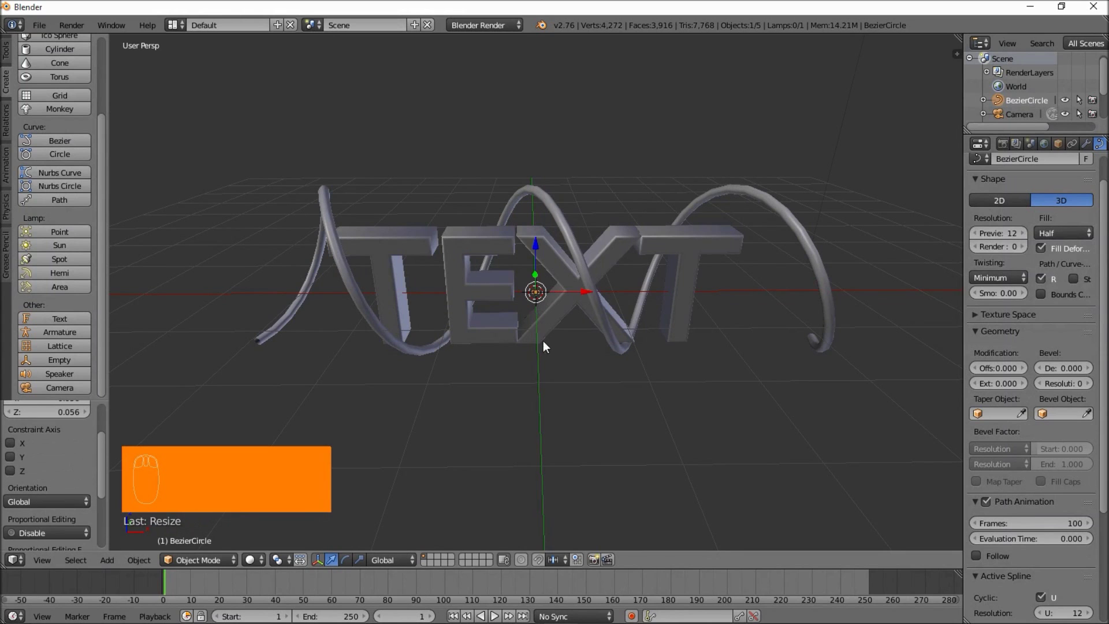
{"action": "middle_click_drag", "start_coordinate": [543, 341], "coordinate": [497, 368]}
{"action": "key", "text": "KP_0"}
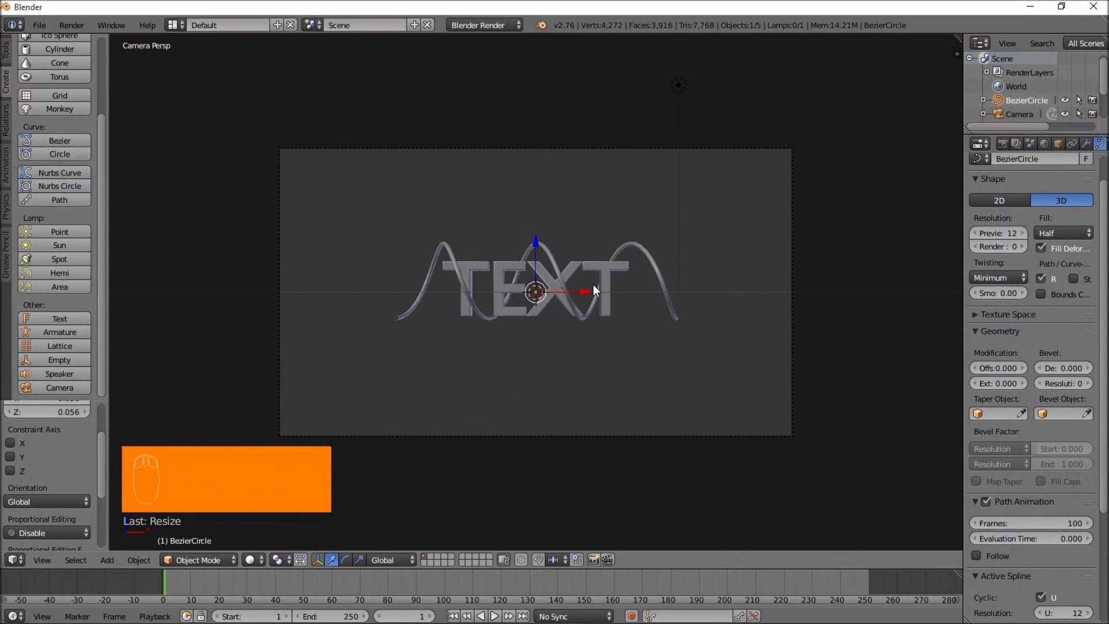
{"action": "scroll", "coordinate": [593, 291], "scroll_direction": "up", "scroll_amount": 2}
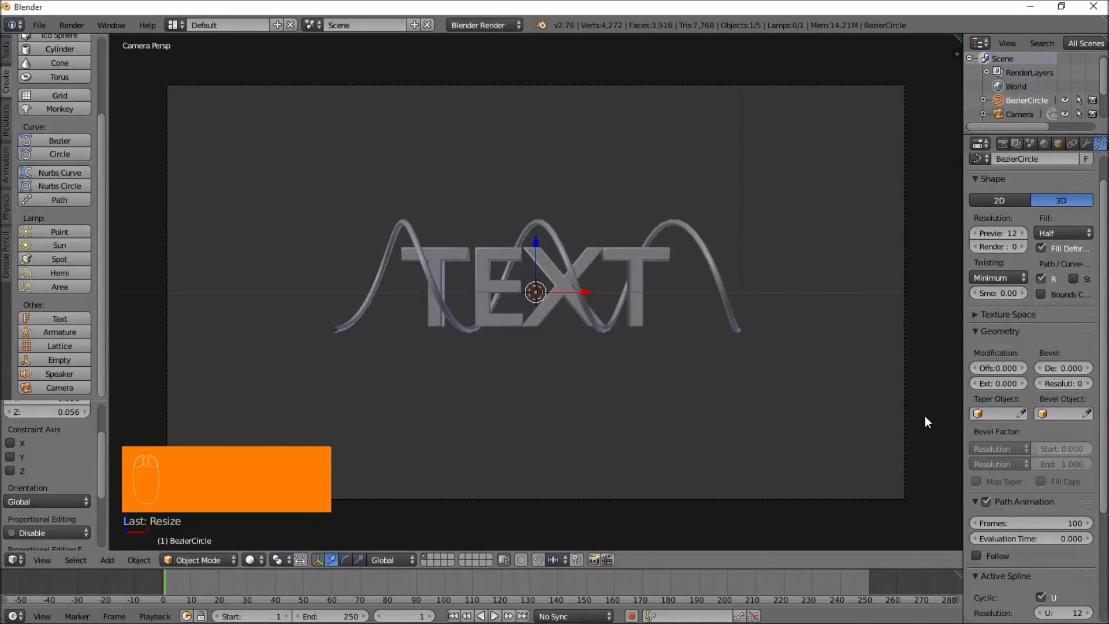
Set the spiral's bevel factor End to 0 and keyframe its Start value of 0 at frame 1
{"action": "right_click", "coordinate": [722, 290]}
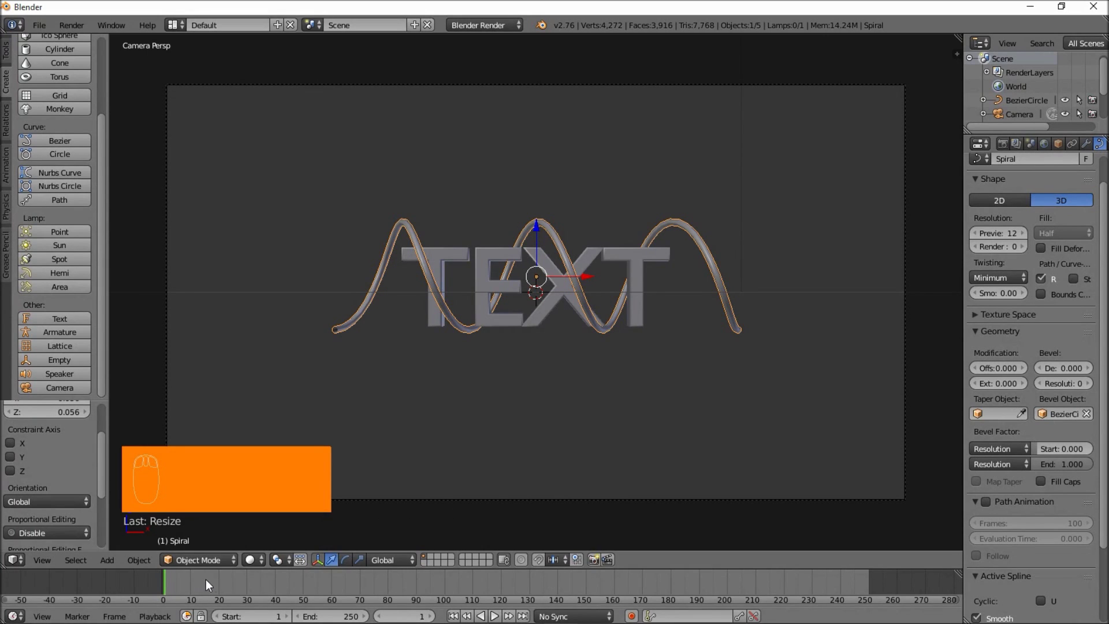
{"action": "left_click_drag", "start_coordinate": [1092, 463], "coordinate": [1012, 454]}
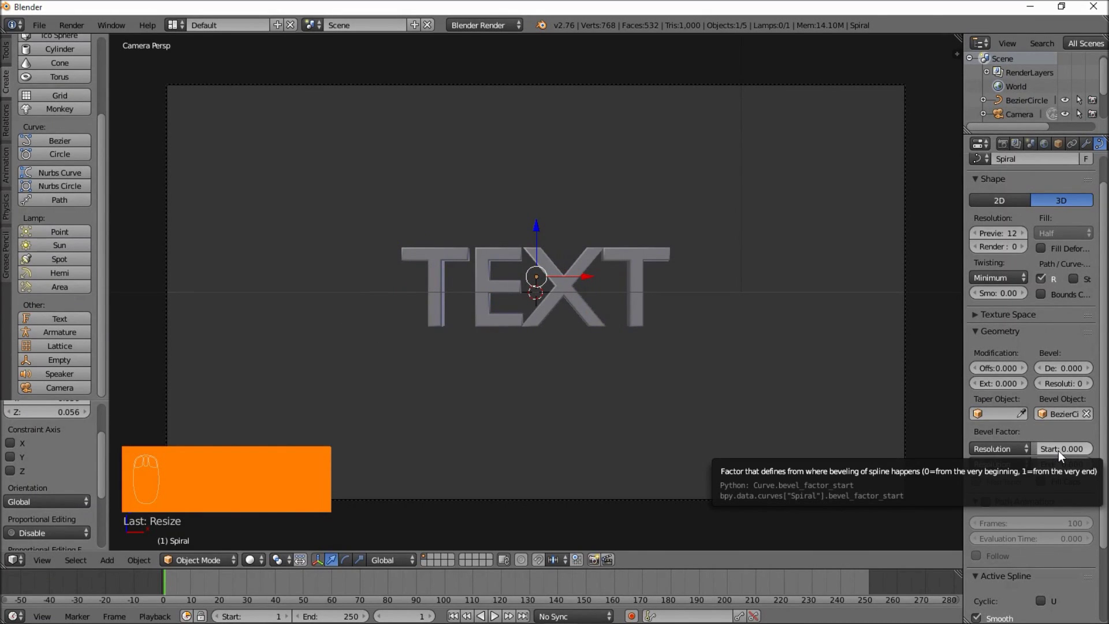
{"action": "key", "text": "i"}
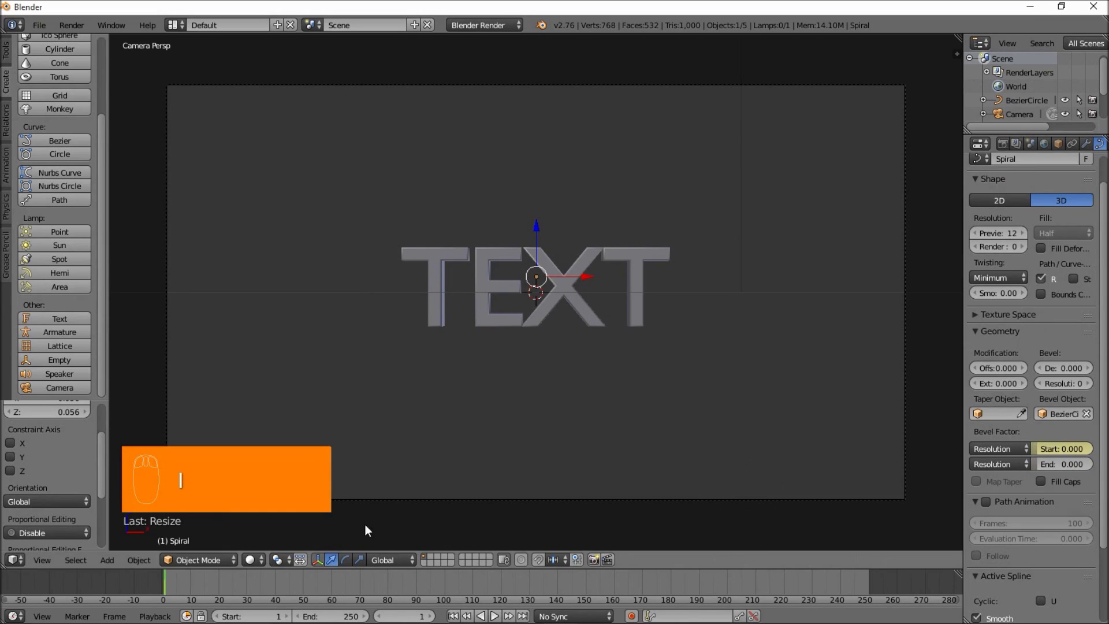
At frame 20, set the spiral's bevel factor Start to 1 and keyframe it
{"action": "left_click_drag", "start_coordinate": [187, 585], "coordinate": [217, 585]}
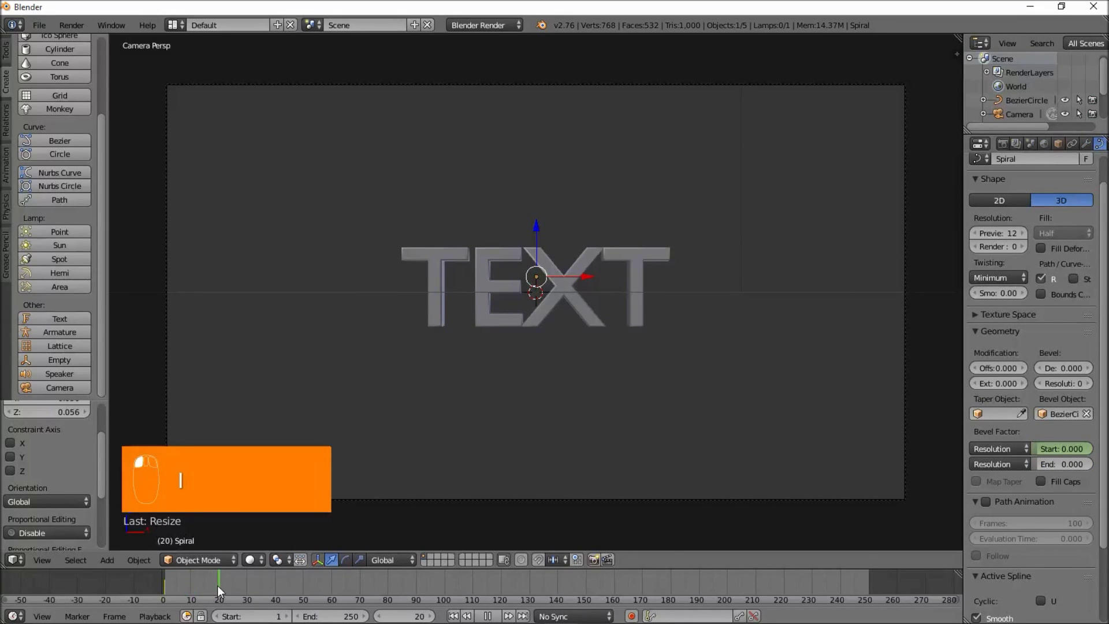
{"action": "left_click_drag", "start_coordinate": [1065, 446], "coordinate": [1092, 452]}
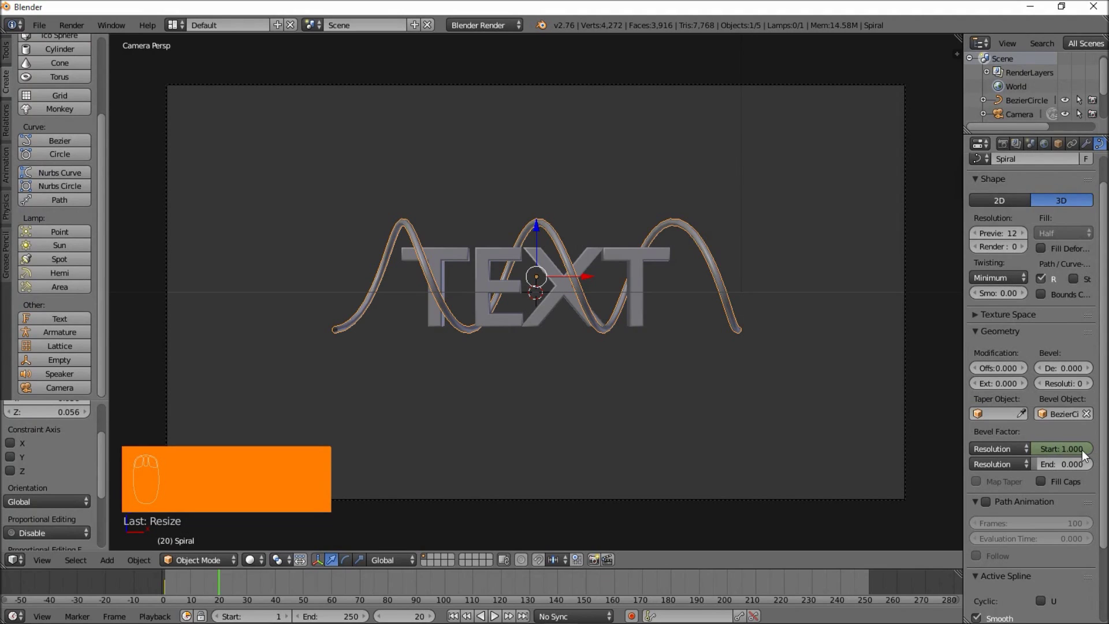
{"action": "key", "text": "i"}
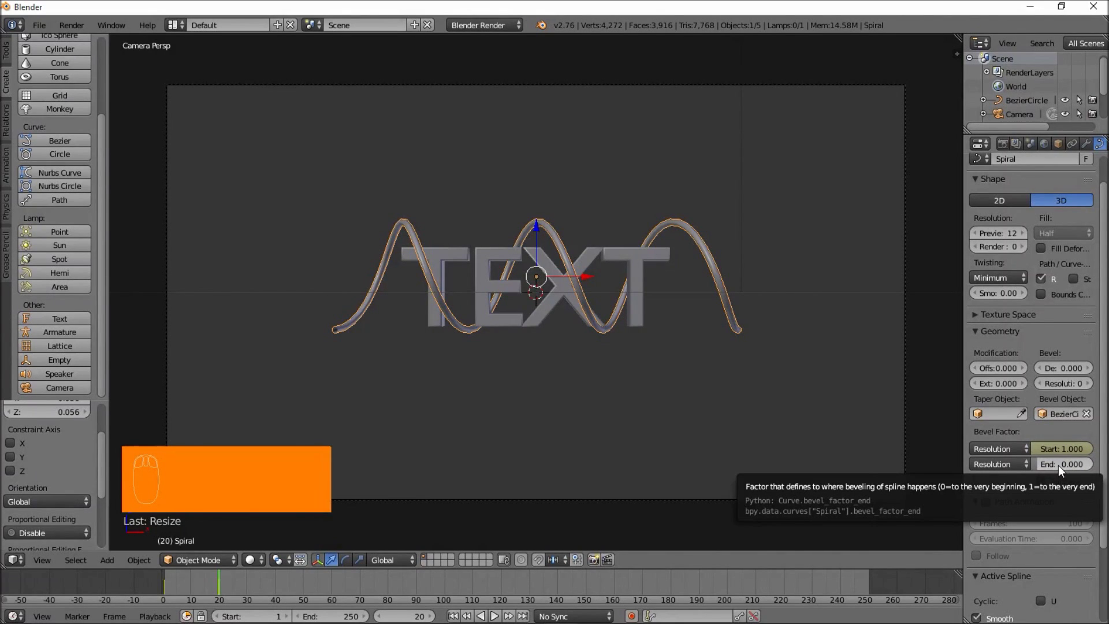
Set the spiral's bevel factor End to 1 at frame 20 and keyframe it
{"action": "key", "text": "i"}
{"action": "key", "text": "alt+i"}
{"action": "left_click_drag", "start_coordinate": [1043, 465], "coordinate": [1084, 471]}
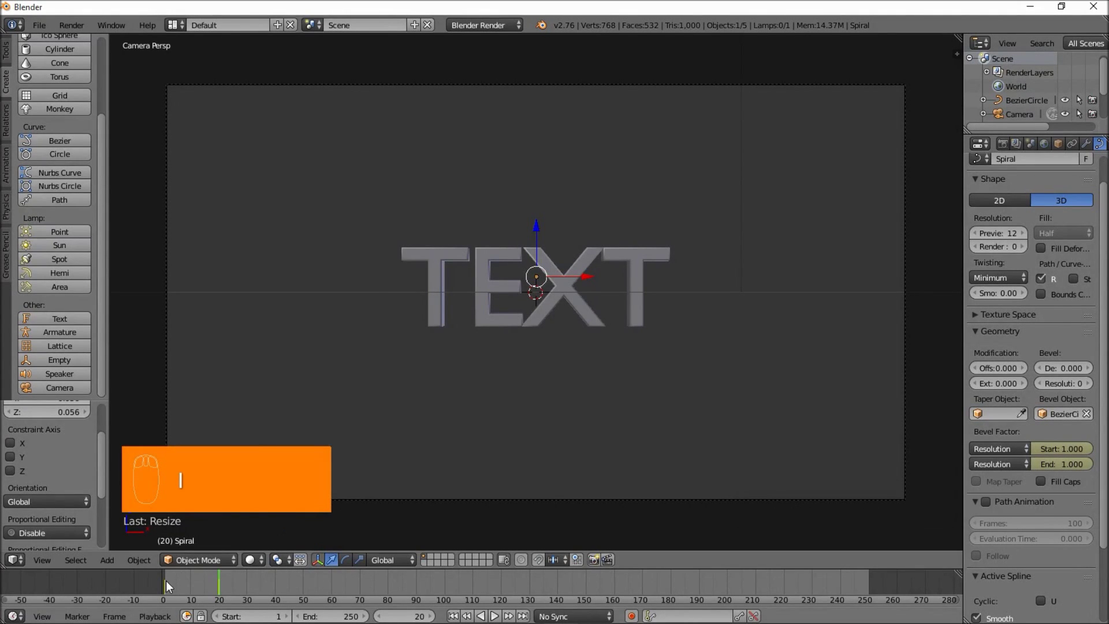
At frame 8, set the spiral's bevel factor End to 0 and keyframe it
{"action": "mouse_move", "coordinate": [166, 581]}
{"action": "left_mouse_down"}
{"action": "mouse_move", "coordinate": [220, 590]}
{"action": "mouse_move", "coordinate": [158, 573]}
{"action": "mouse_move", "coordinate": [185, 576]}
{"action": "left_mouse_up"}
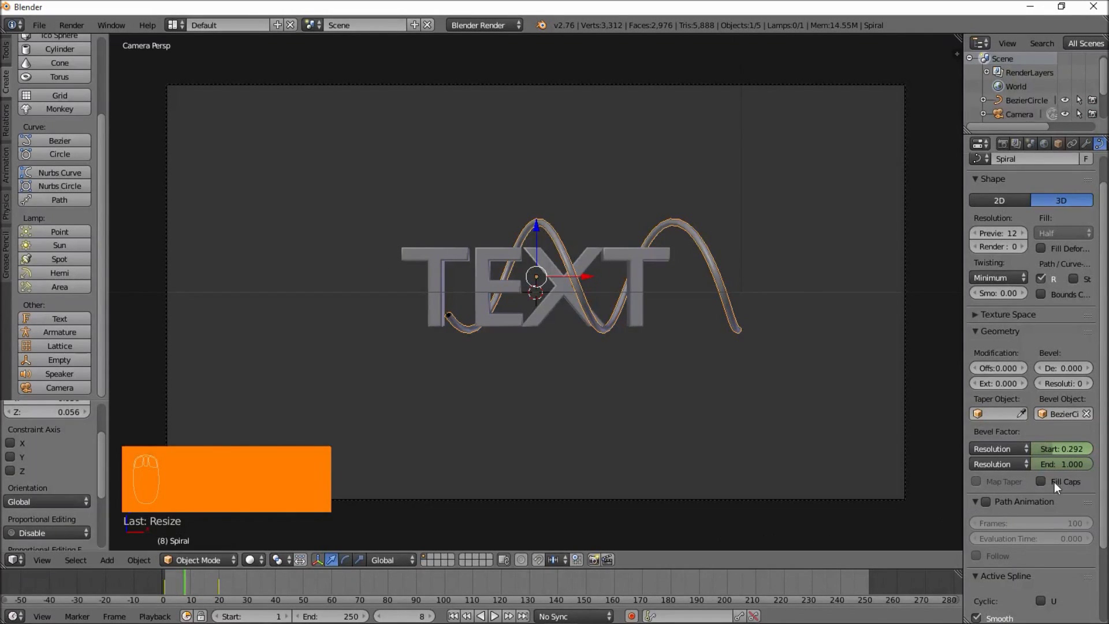
{"action": "left_click", "coordinate": [1075, 464]}
{"action": "left_click_drag", "start_coordinate": [1075, 464], "coordinate": [1037, 467]}
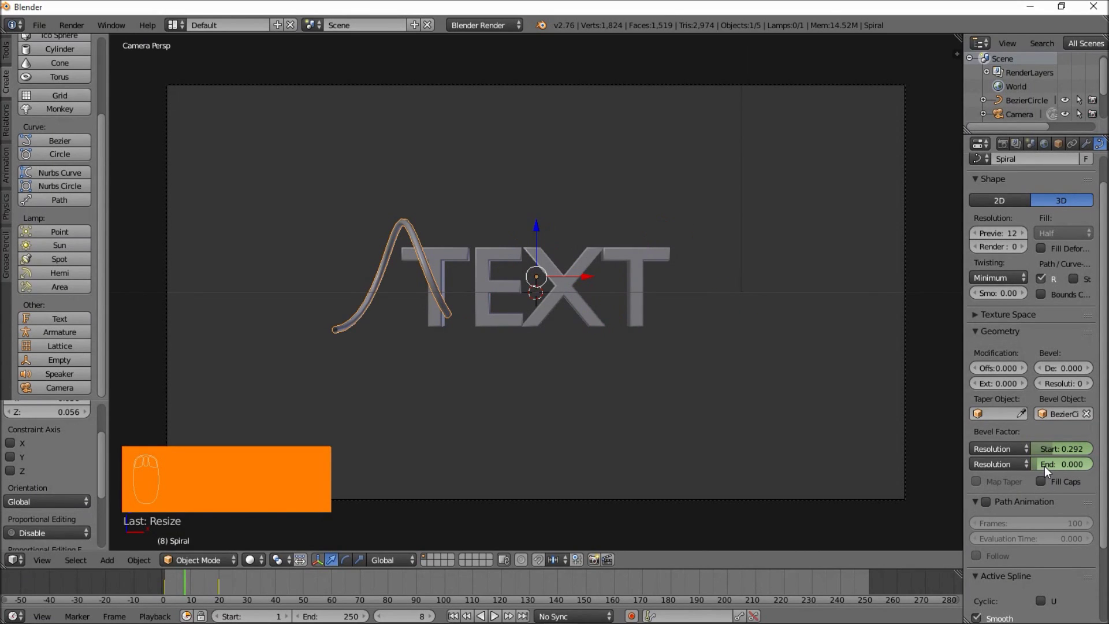
{"action": "key", "text": "i"}
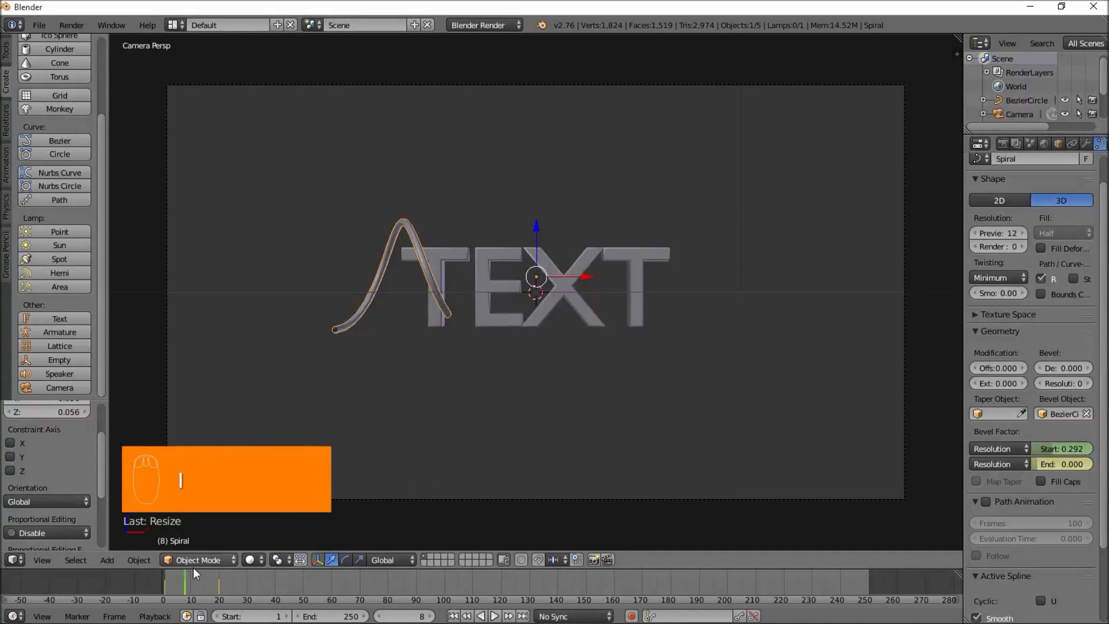
Play the animation from the start several times, then scrub to frame 15 to check the spiral's movement around the text
{"action": "left_click", "coordinate": [161, 578]}
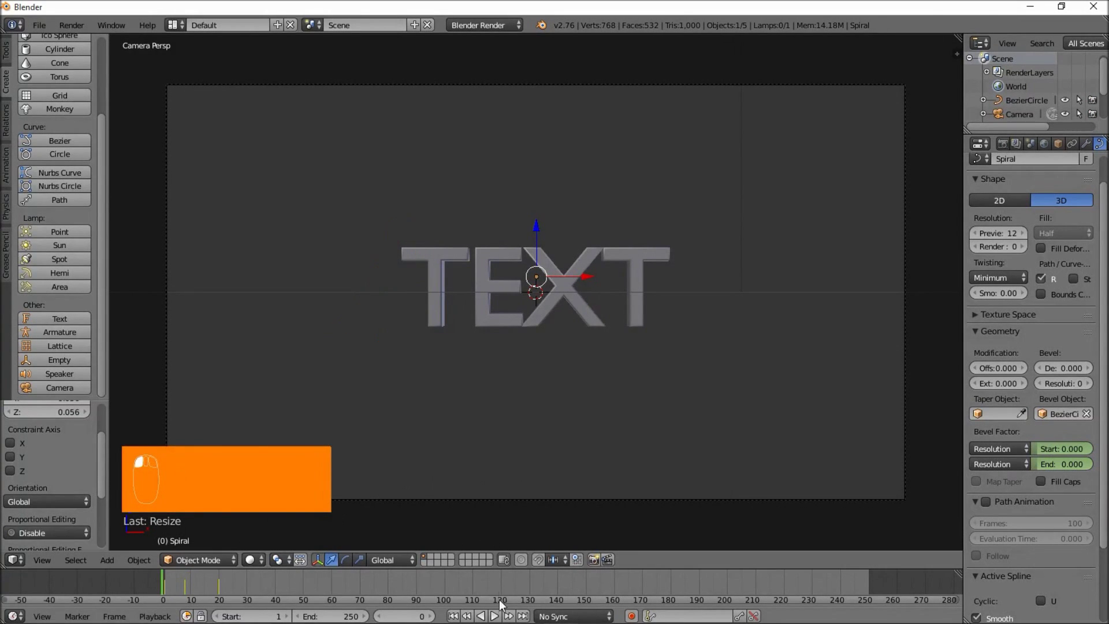
{"action": "left_click", "coordinate": [496, 617]}
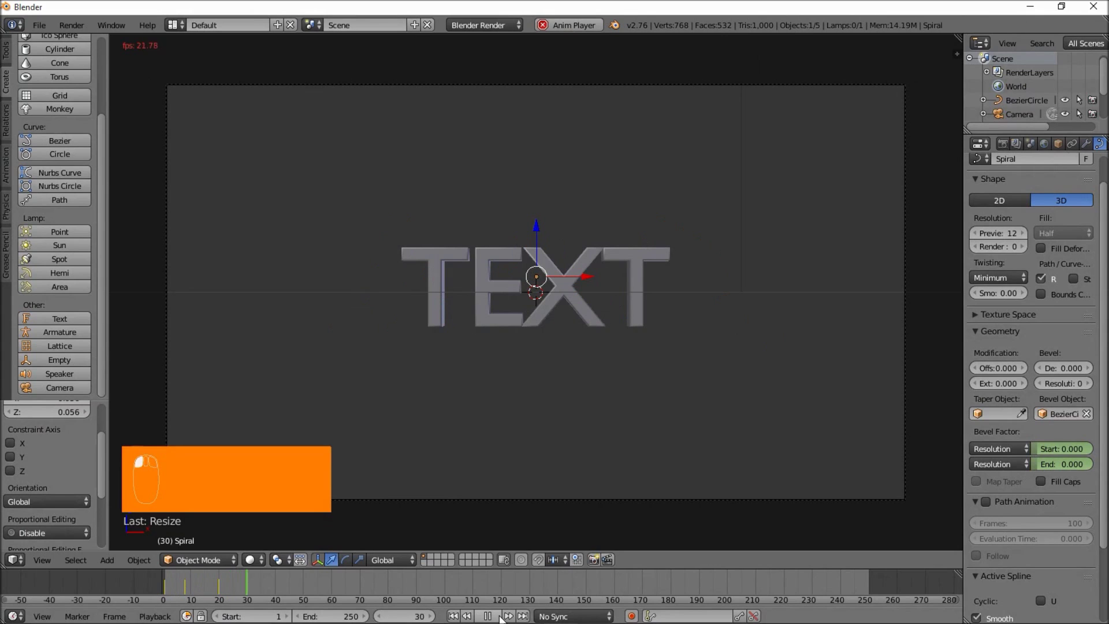
{"action": "left_click", "coordinate": [157, 585]}
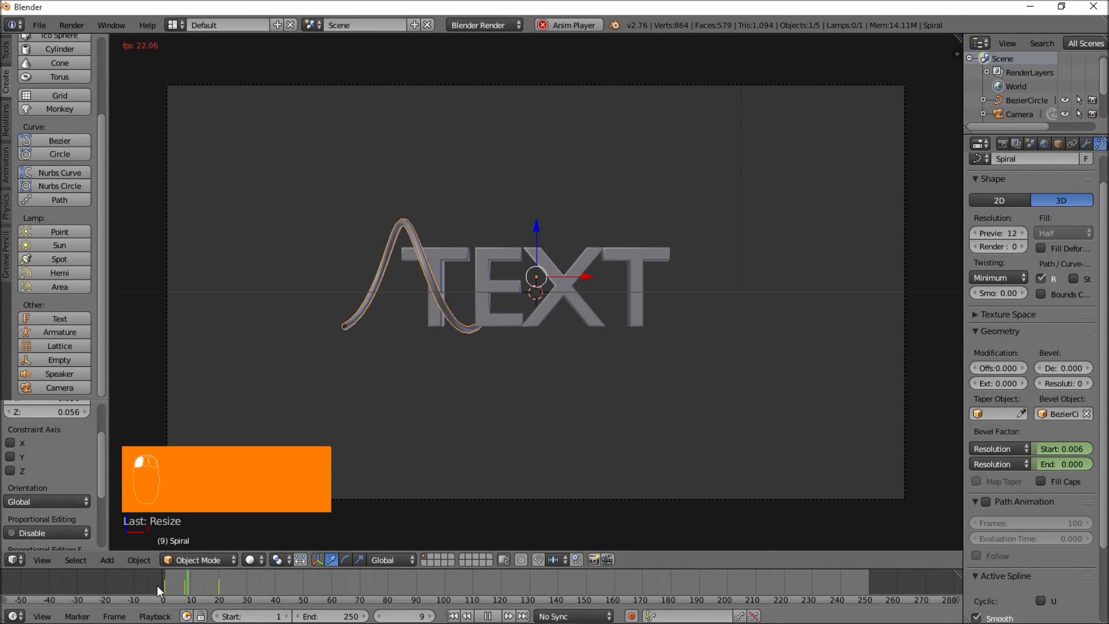
{"action": "left_click", "coordinate": [157, 586]}
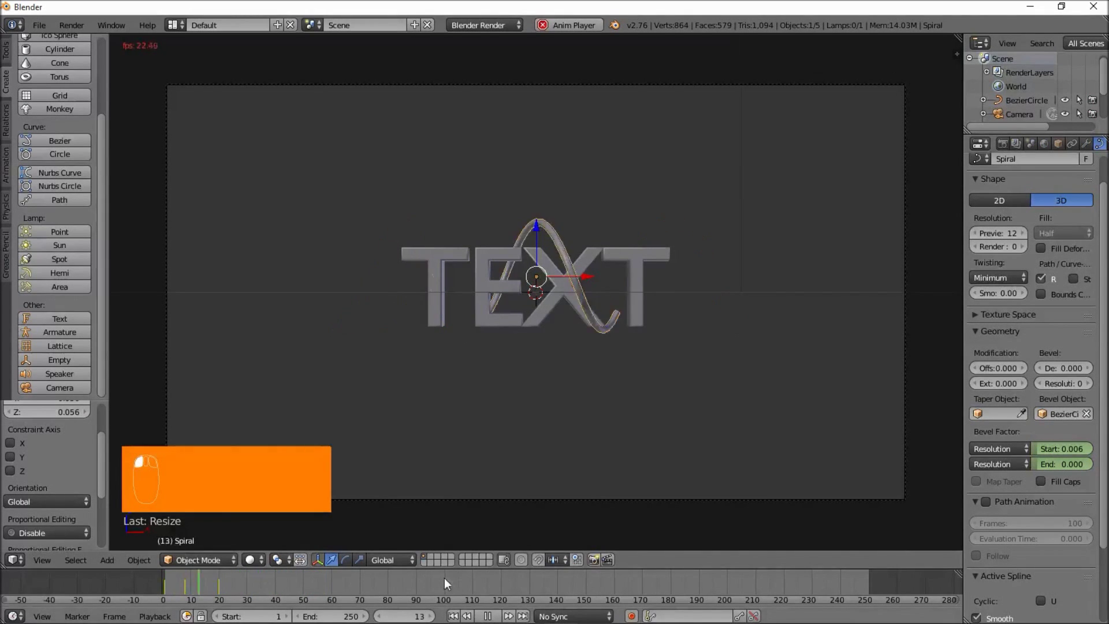
{"action": "left_click_drag", "start_coordinate": [167, 580], "coordinate": [205, 592]}
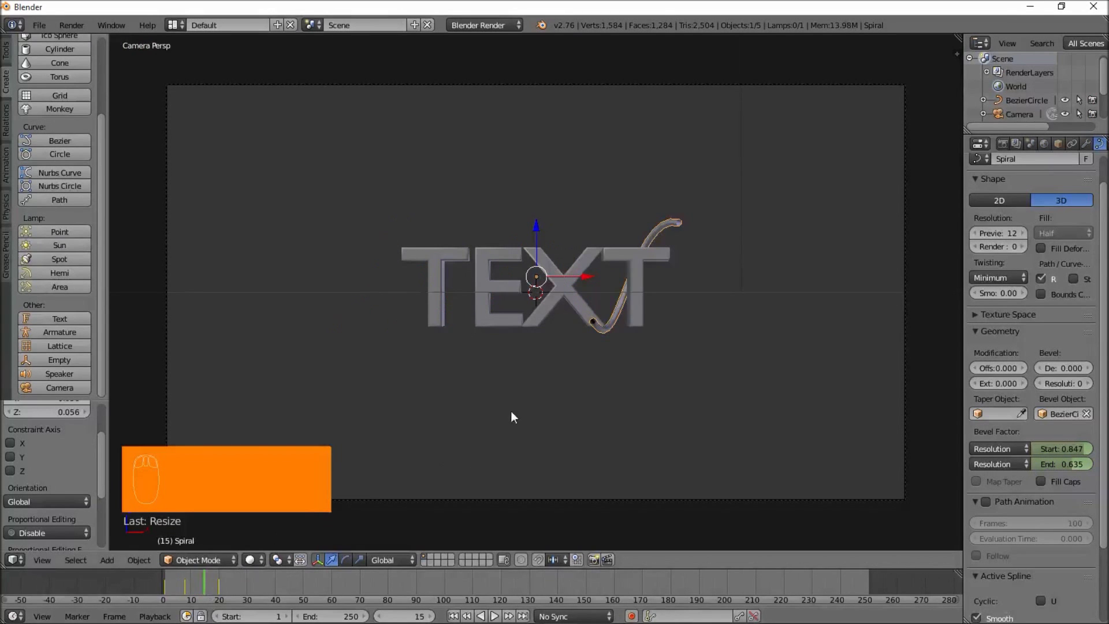